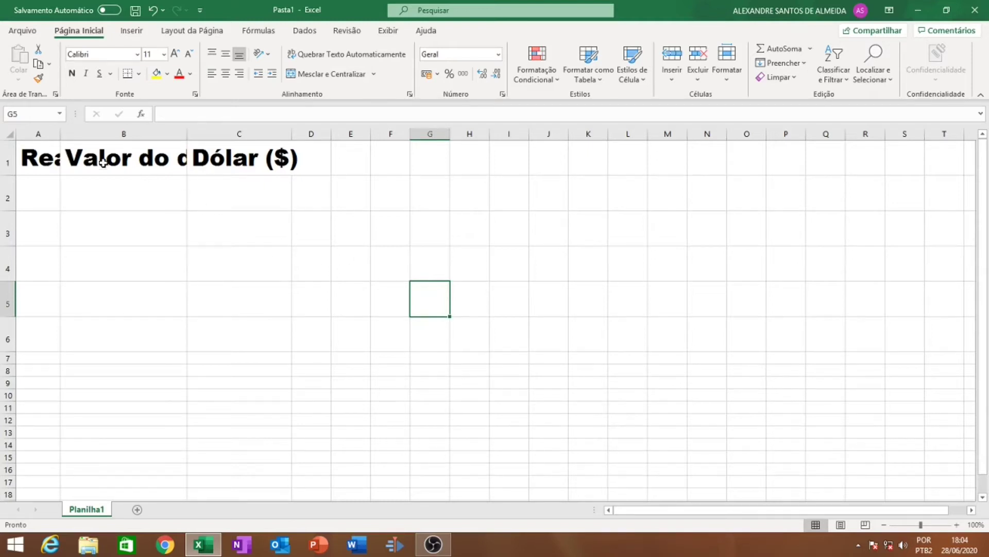
Widen columns A and B so that their header texts fit.
{"action": "left_click_drag", "start_coordinate": [62, 134], "coordinate": [83, 134]}
{"action": "left_click_drag", "start_coordinate": [209, 134], "coordinate": [264, 133]}
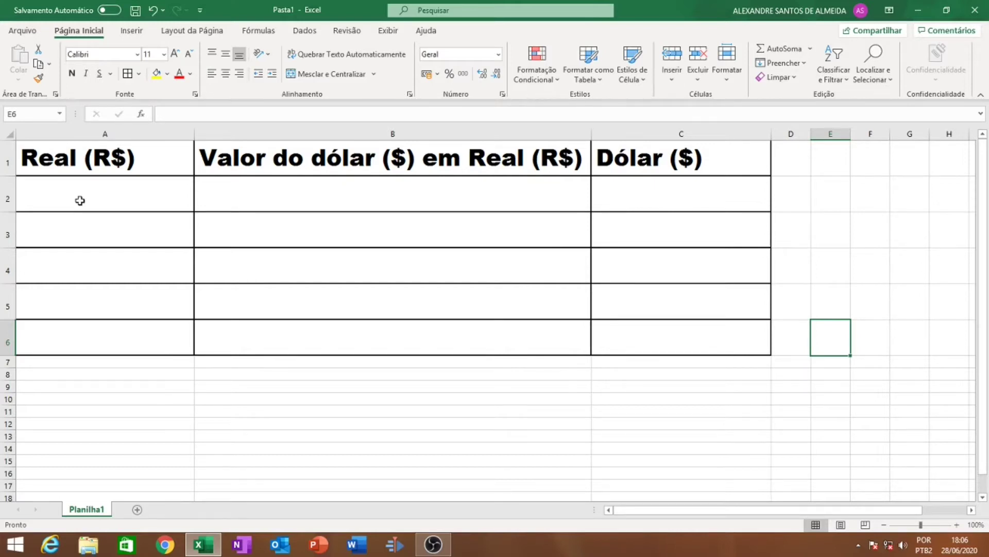
Apply the R$ Português (Brasil) accounting format to cells A2:B6.
{"action": "left_click_drag", "start_coordinate": [85, 196], "coordinate": [89, 339]}
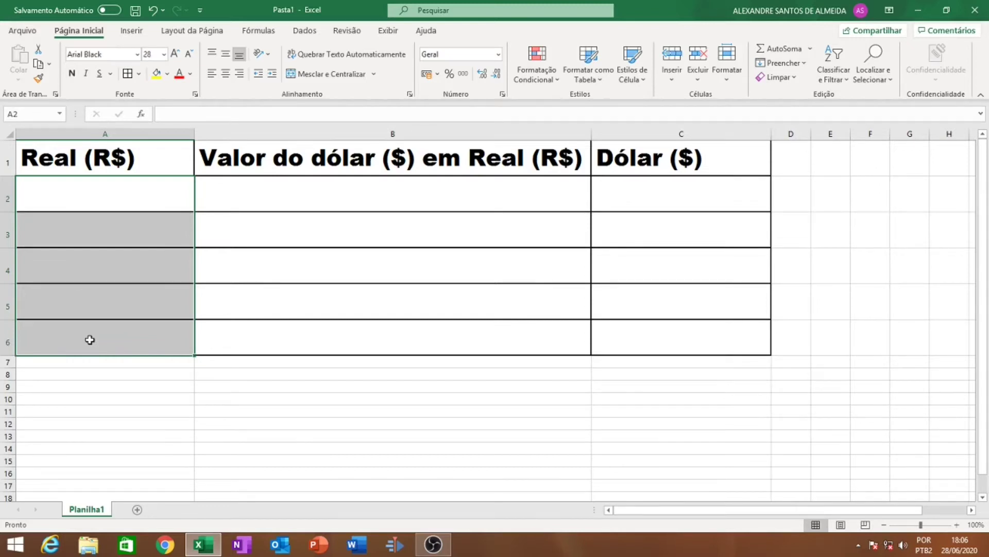
{"action": "left_click", "coordinate": [201, 292]}
{"action": "left_click", "coordinate": [150, 201]}
{"action": "left_click_drag", "start_coordinate": [153, 223], "coordinate": [304, 345]}
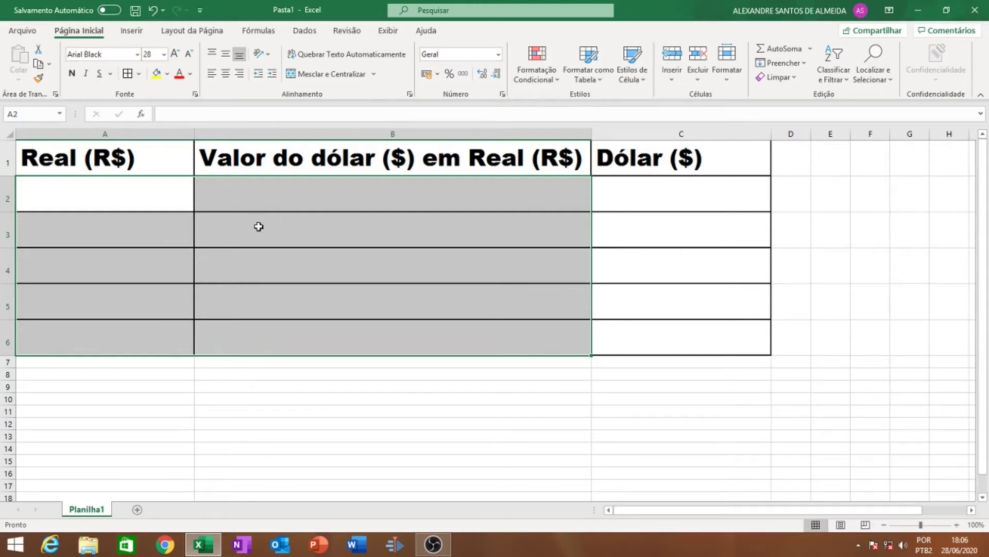
{"action": "left_click", "coordinate": [438, 76]}
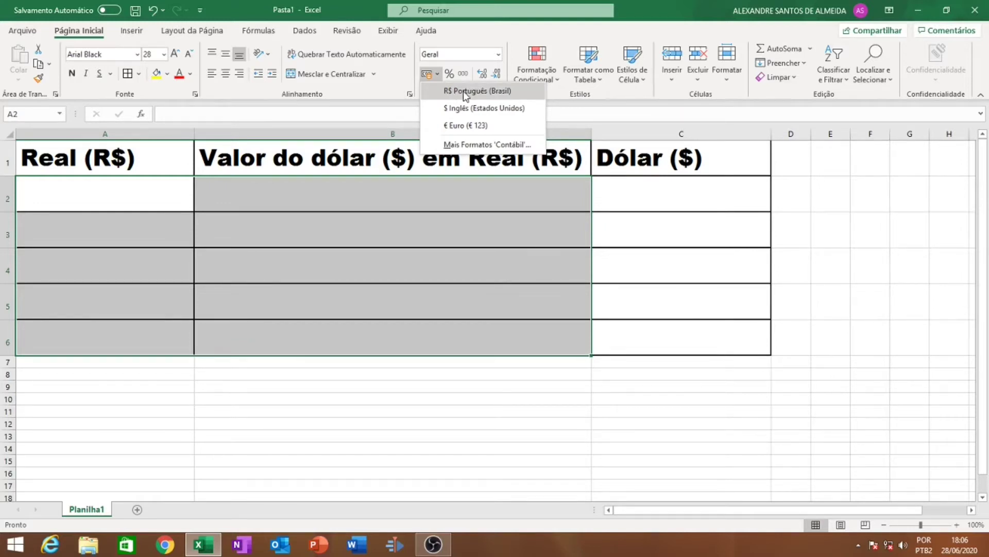
{"action": "left_click", "coordinate": [462, 90]}
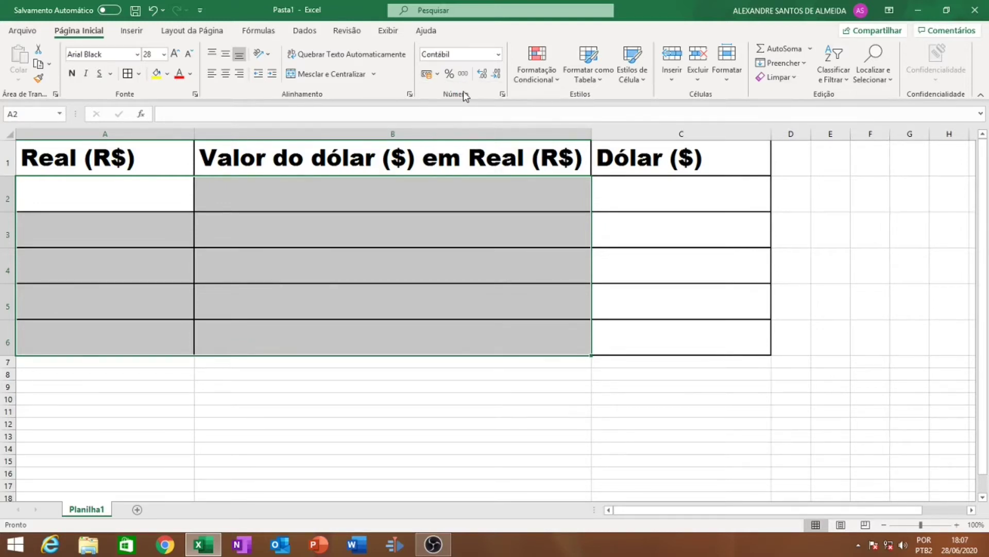
Apply the $ Inglês (Estados Unidos) accounting format to cells C2:C6.
{"action": "left_click", "coordinate": [635, 197]}
{"action": "left_click_drag", "start_coordinate": [635, 198], "coordinate": [641, 331]}
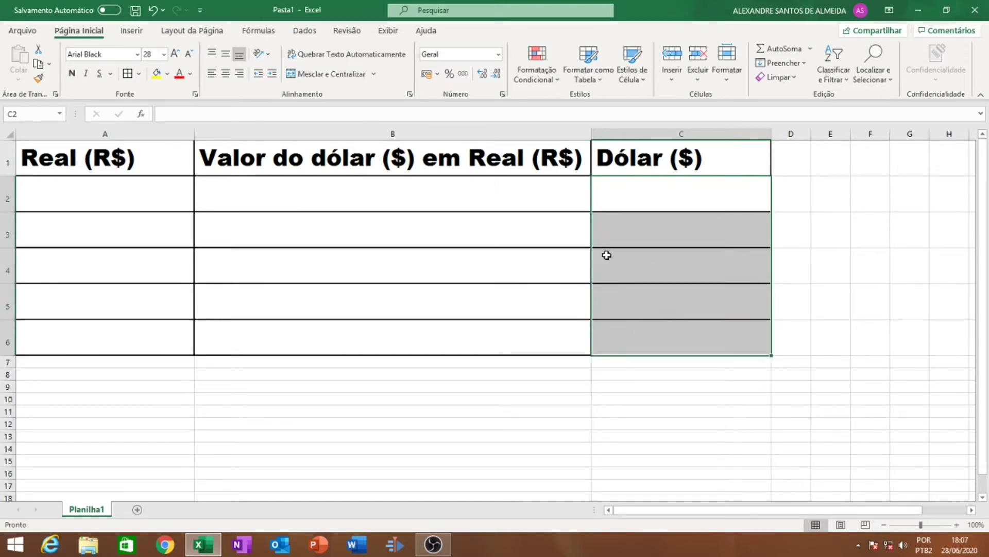
{"action": "left_click", "coordinate": [438, 75]}
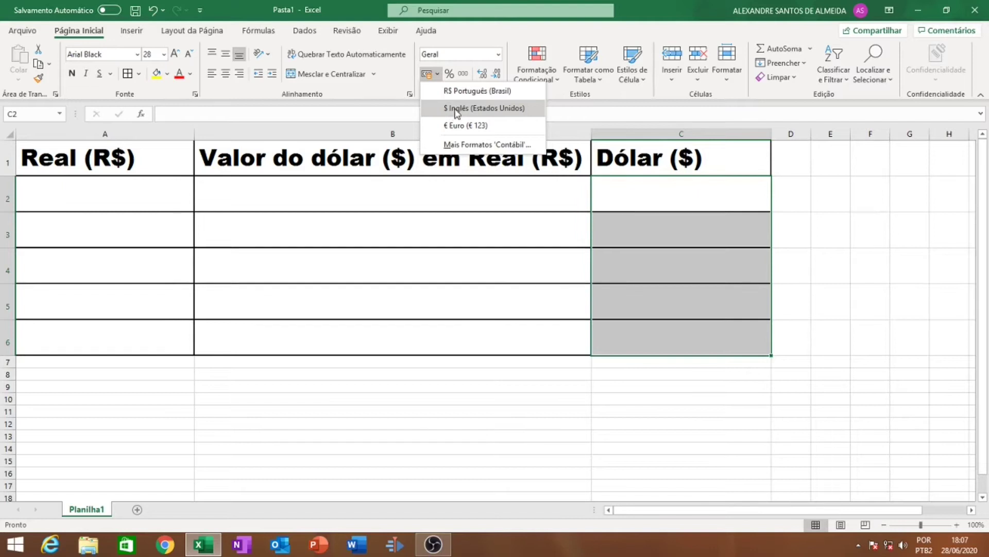
{"action": "left_click", "coordinate": [509, 109]}
{"action": "left_click", "coordinate": [569, 395]}
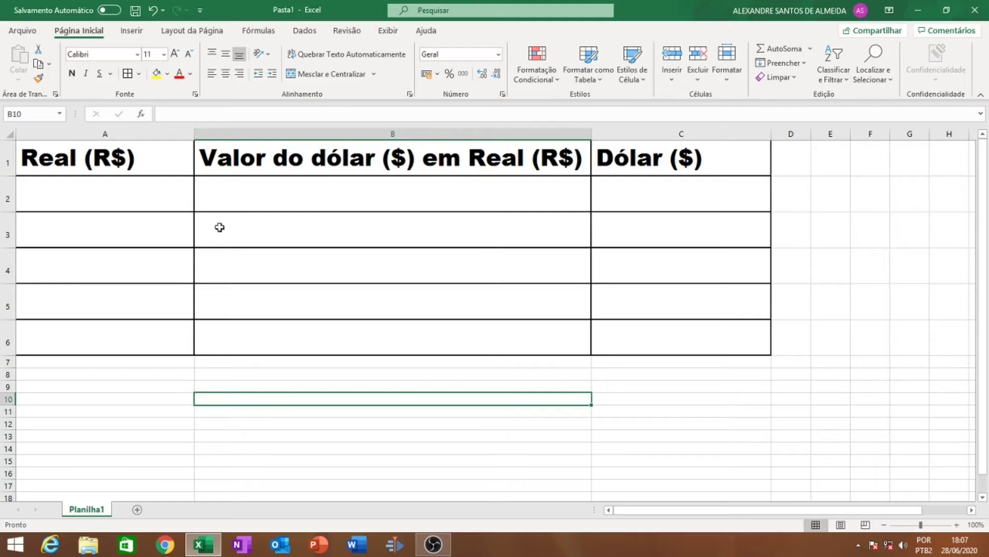
Enter 1044, 10500, 95800, 68990 and 39455 in cells A2:A6 and widen column A to fit the amounts.
{"action": "left_click", "coordinate": [153, 201]}
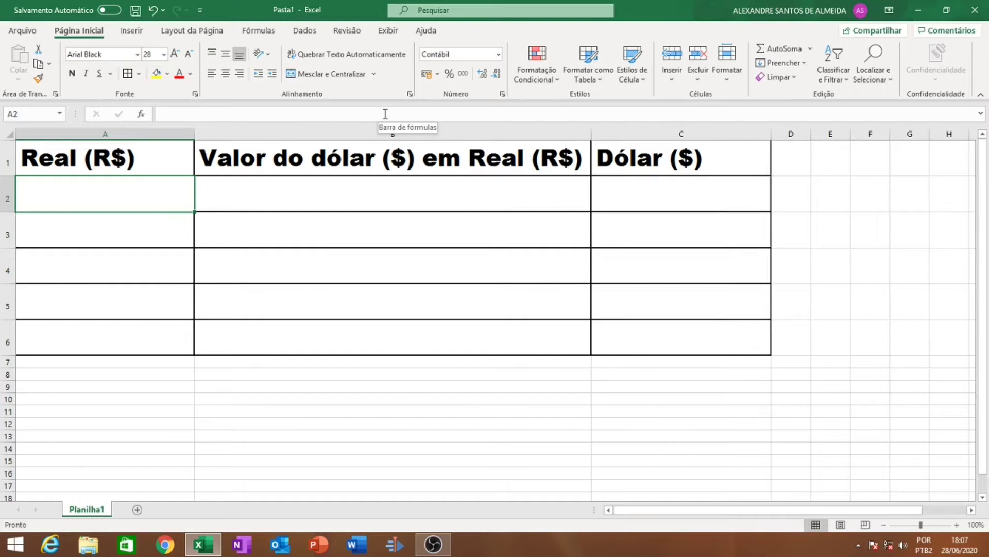
{"action": "type", "text": "144"}
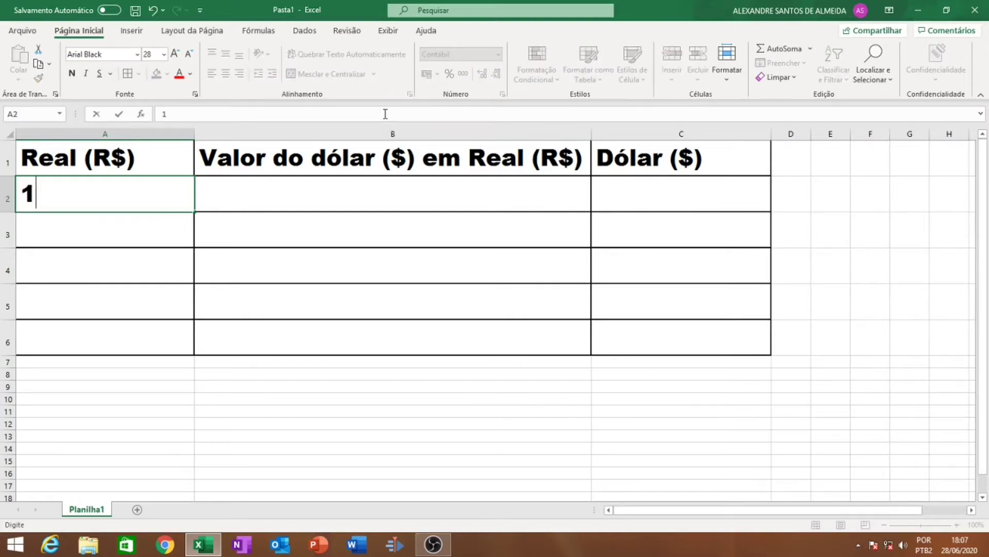
{"action": "key", "text": "BackSpace"}
{"action": "key", "text": "BackSpace"}
{"action": "type", "text": "044"}
{"action": "key", "text": "Return"}
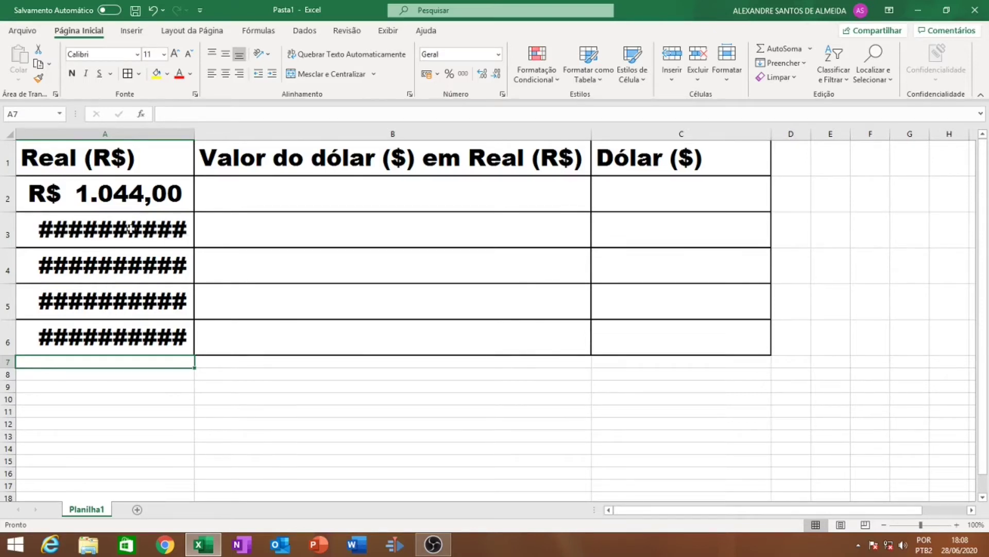
{"action": "left_click_drag", "start_coordinate": [195, 135], "coordinate": [218, 136]}
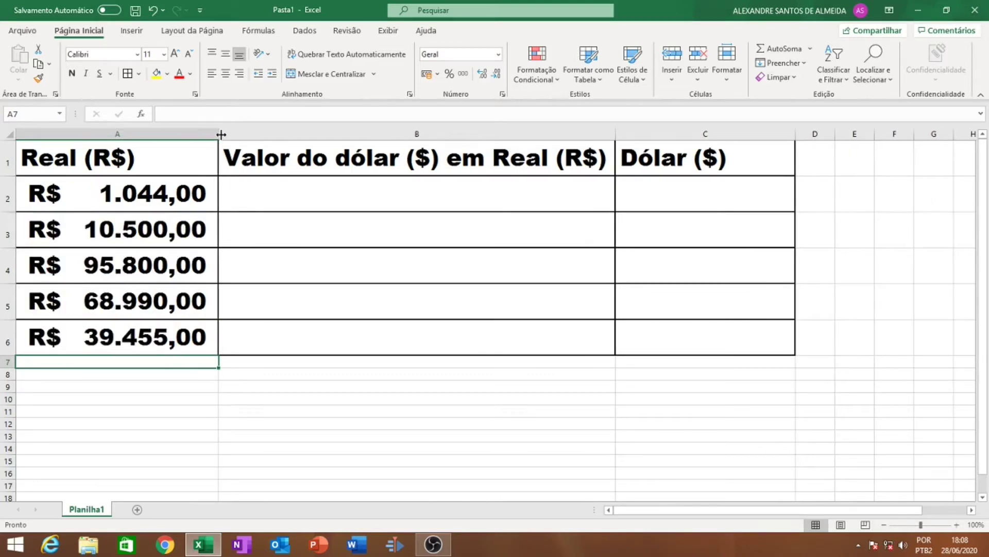
{"action": "left_click", "coordinate": [230, 425]}
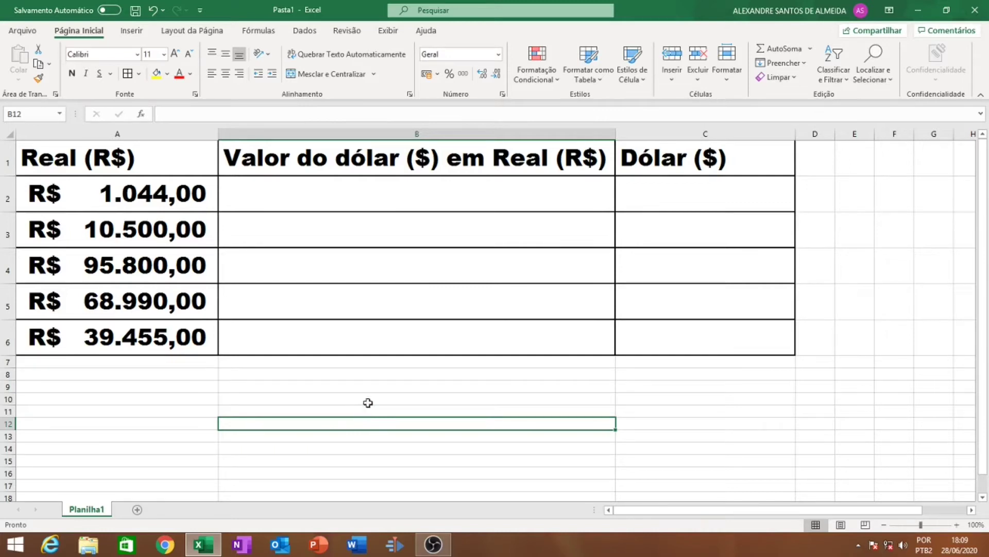
{"action": "left_click", "coordinate": [367, 197]}
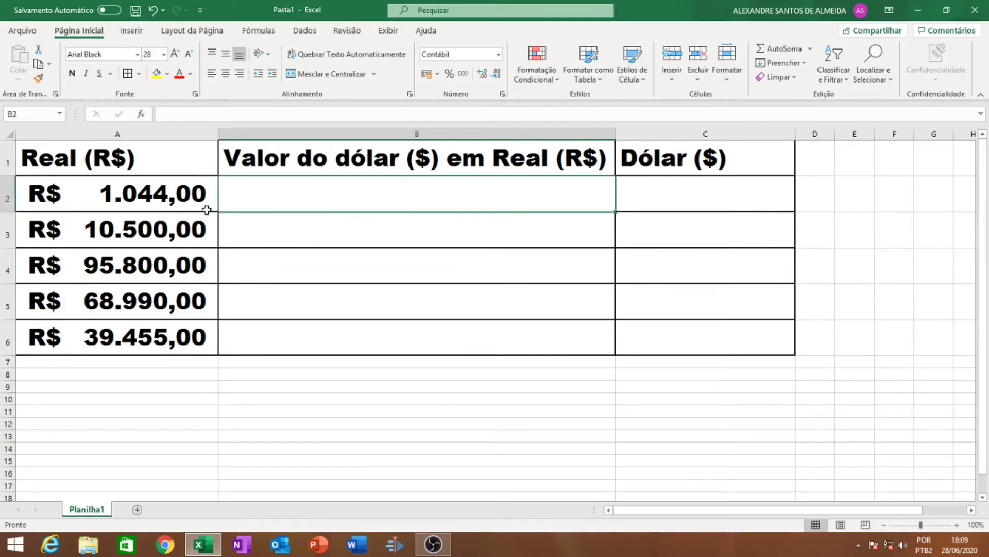
{"action": "left_click", "coordinate": [283, 227]}
{"action": "left_click", "coordinate": [285, 260]}
{"action": "left_click", "coordinate": [294, 302]}
{"action": "left_click", "coordinate": [300, 332]}
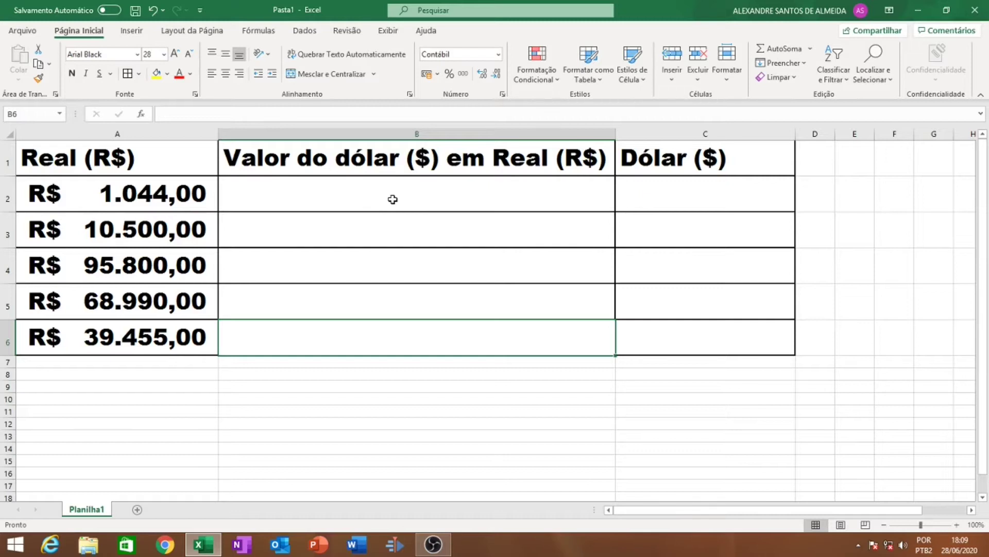
Enter a dollar rate of 3,50 in cell B2 and copy it down through B6.
{"action": "left_click", "coordinate": [392, 199]}
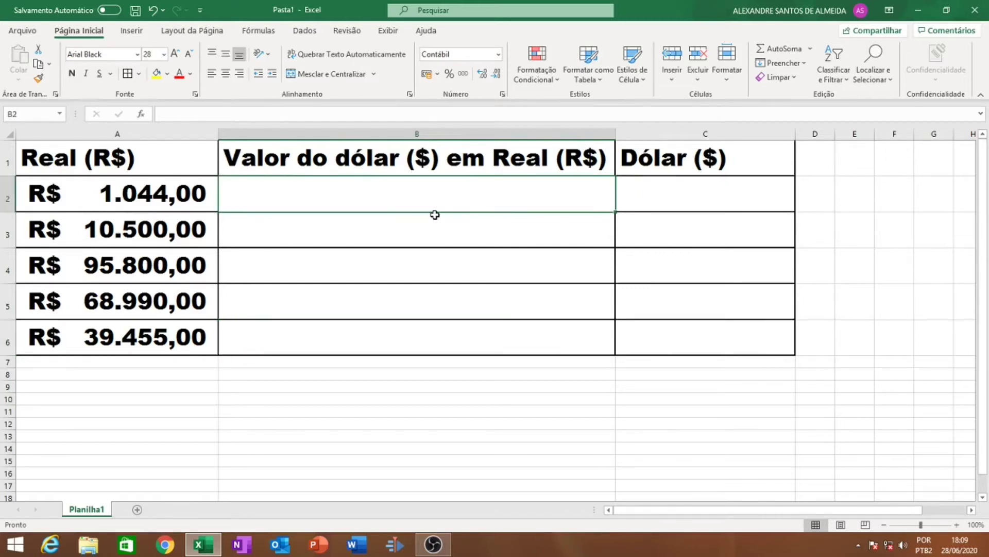
{"action": "type", "text": "3,5"}
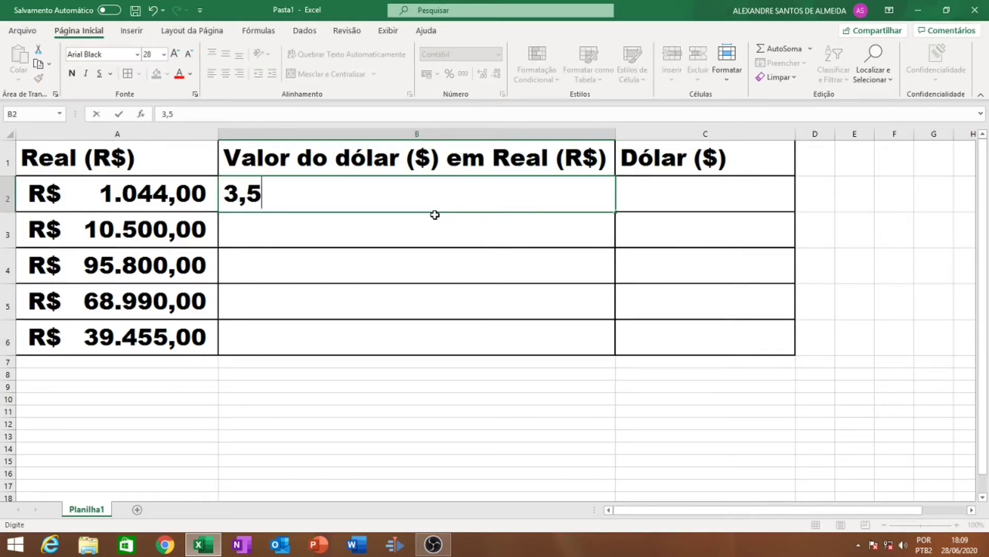
{"action": "type", "text": "0"}
{"action": "key", "text": "Return"}
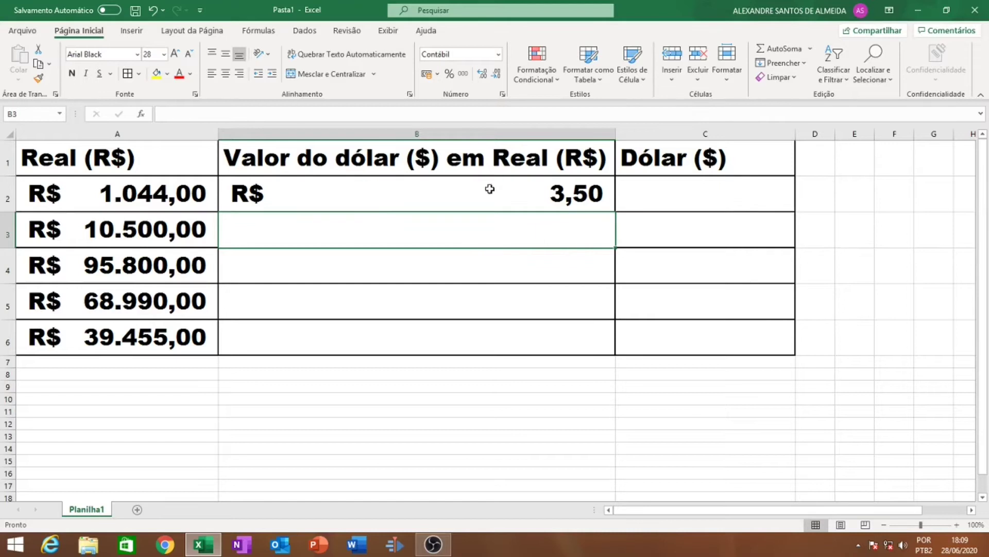
{"action": "left_click", "coordinate": [404, 188]}
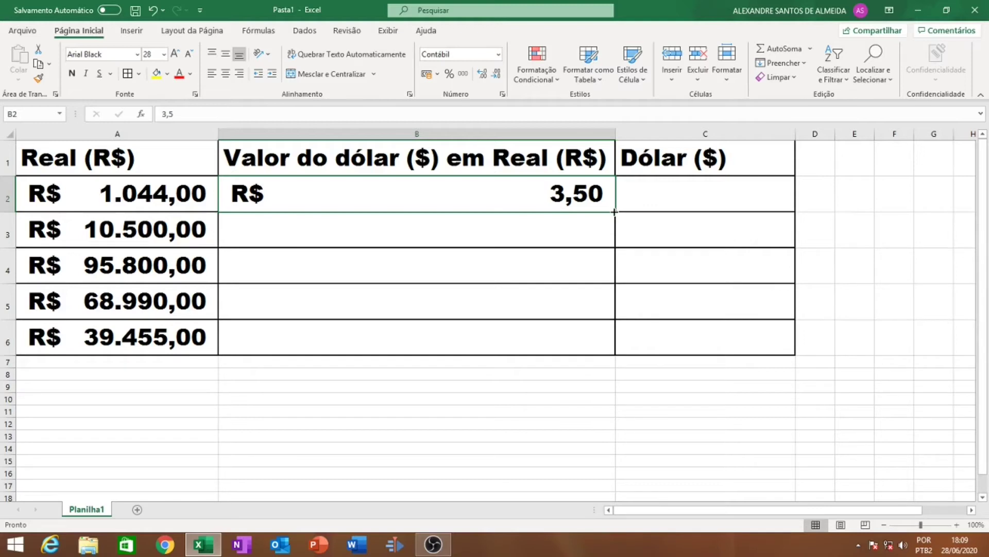
{"action": "left_click_drag", "start_coordinate": [615, 211], "coordinate": [601, 344]}
{"action": "left_click", "coordinate": [480, 430]}
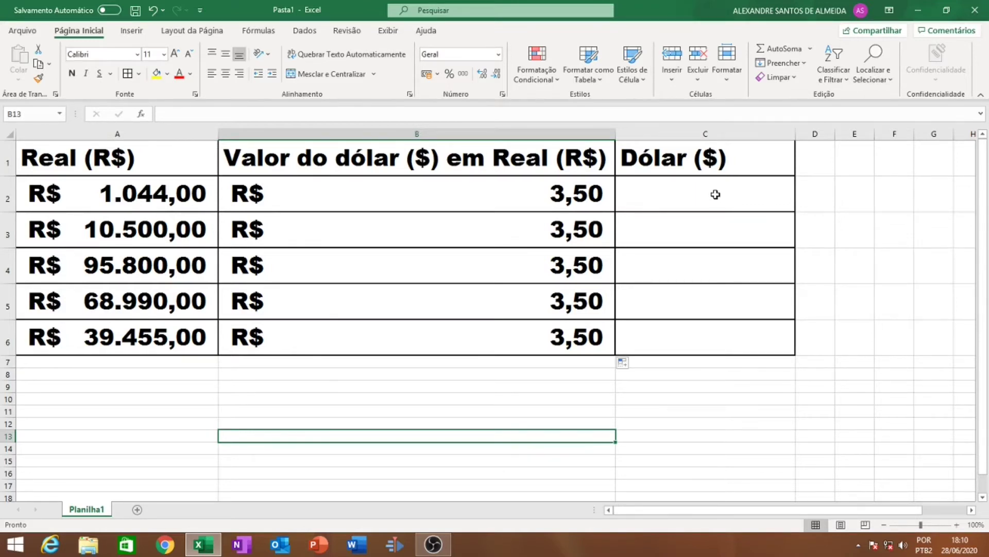
Enter the formula =A2/B2 in cell C2 to convert the first amount to dollars.
{"action": "left_click", "coordinate": [689, 205]}
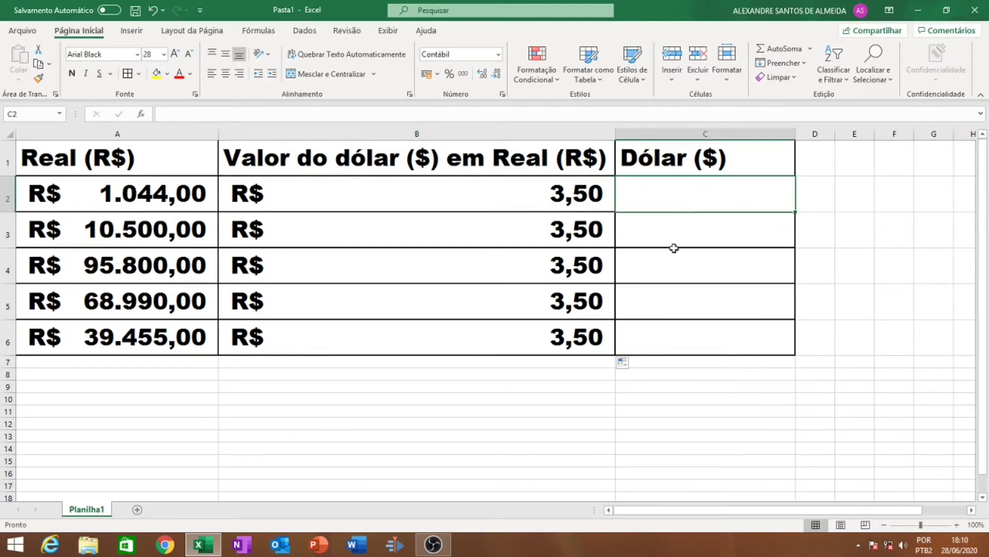
{"action": "left_click", "coordinate": [697, 227]}
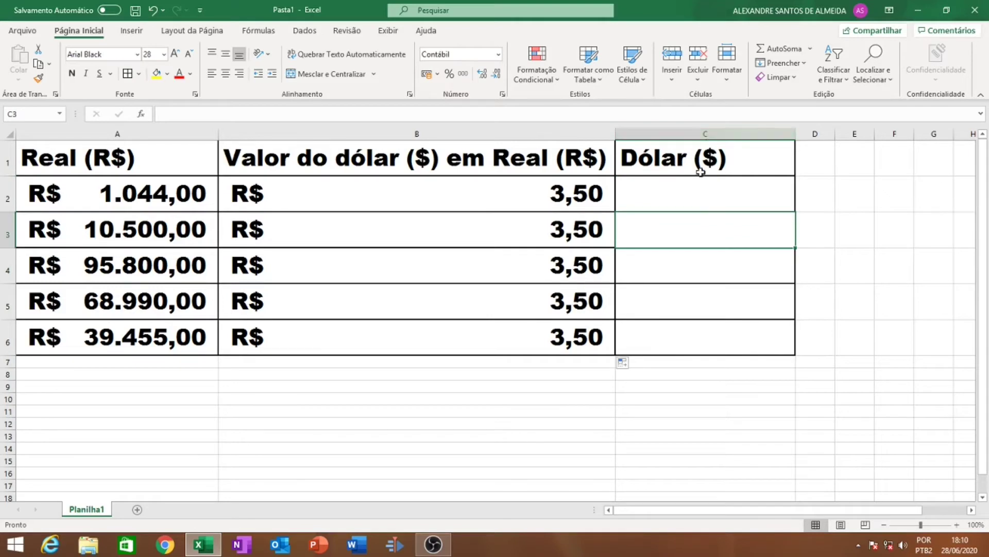
{"action": "left_click", "coordinate": [664, 192]}
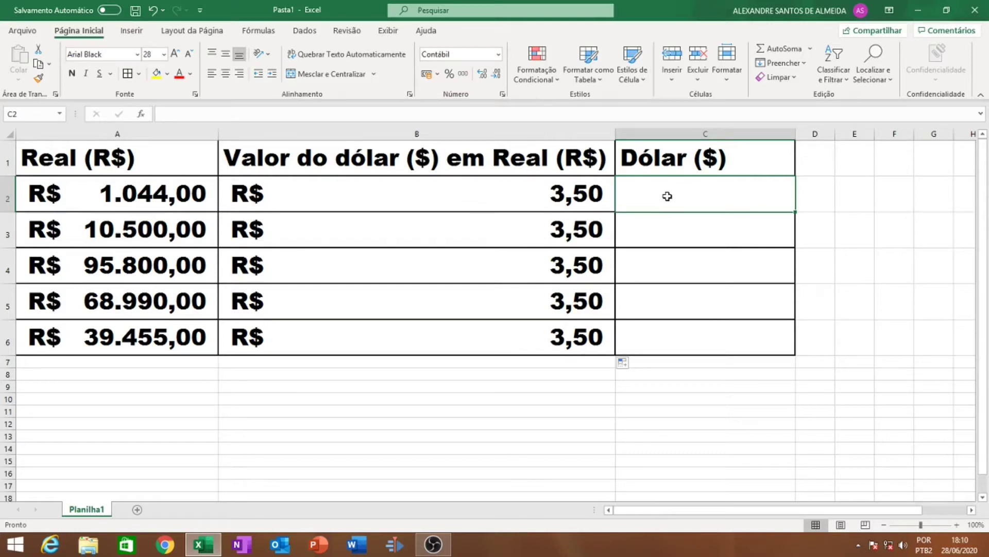
{"action": "type", "text": "="}
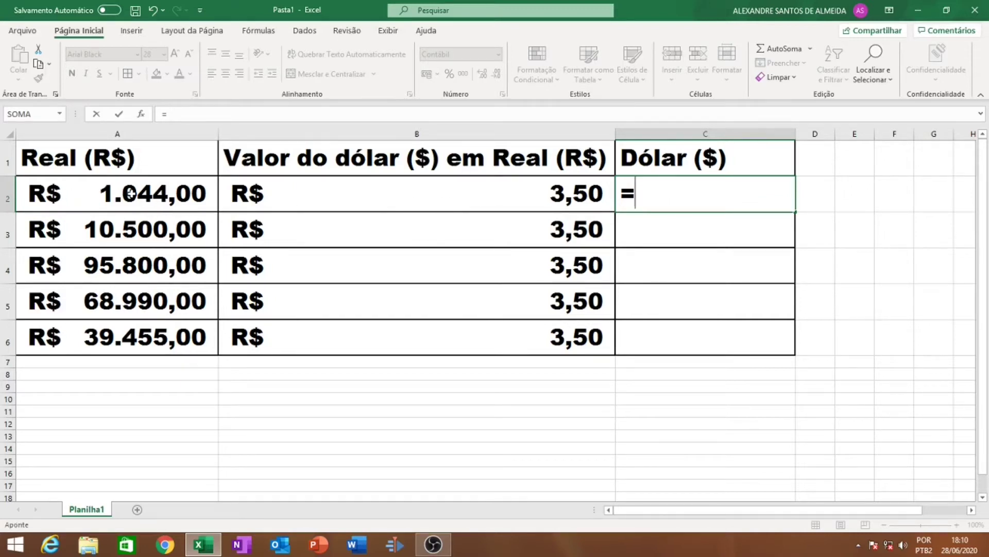
{"action": "left_click", "coordinate": [131, 193]}
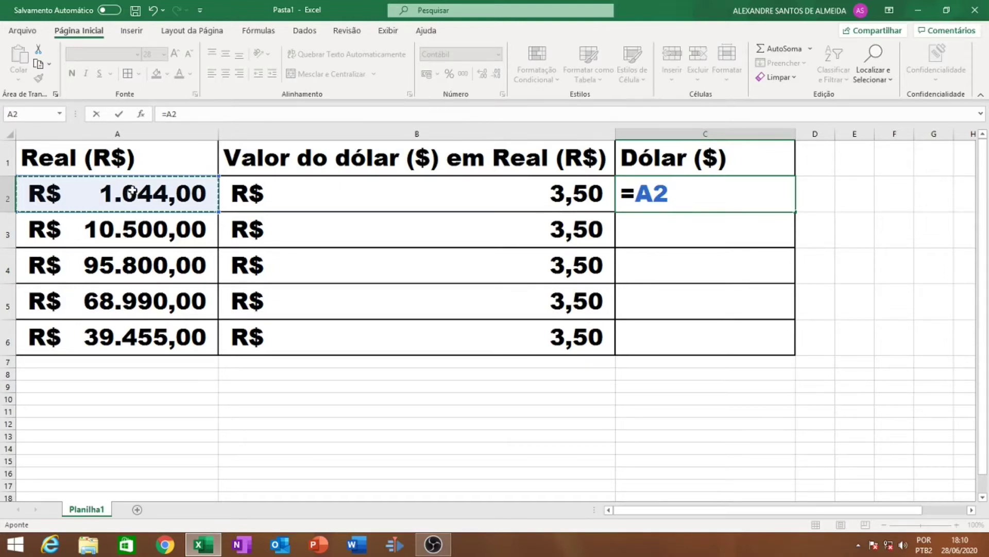
{"action": "type", "text": "/"}
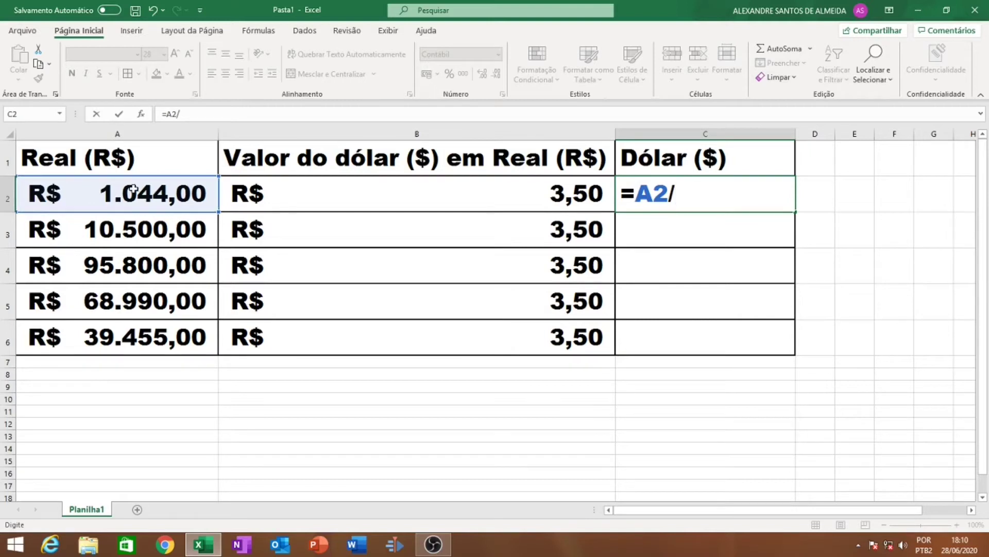
{"action": "left_click", "coordinate": [389, 188]}
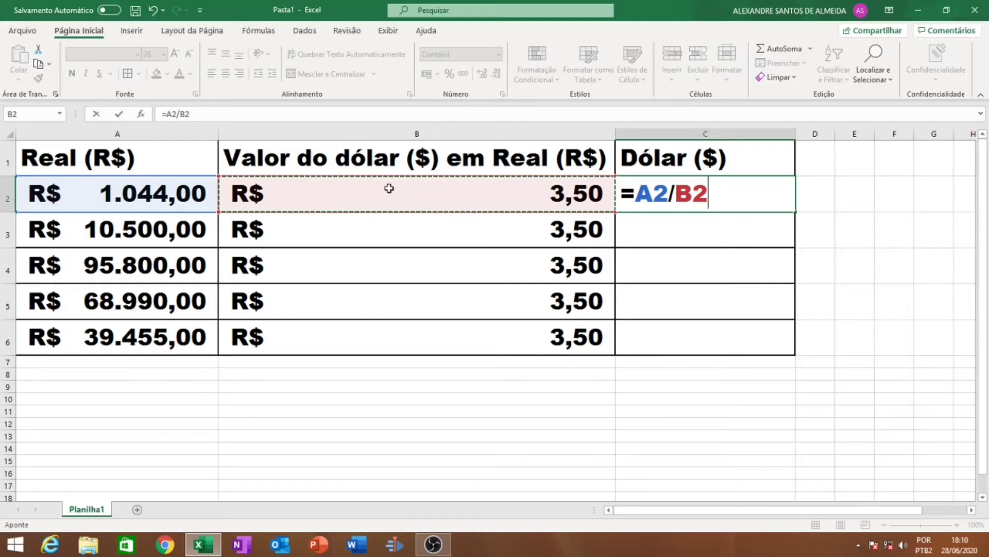
{"action": "key", "text": "Return"}
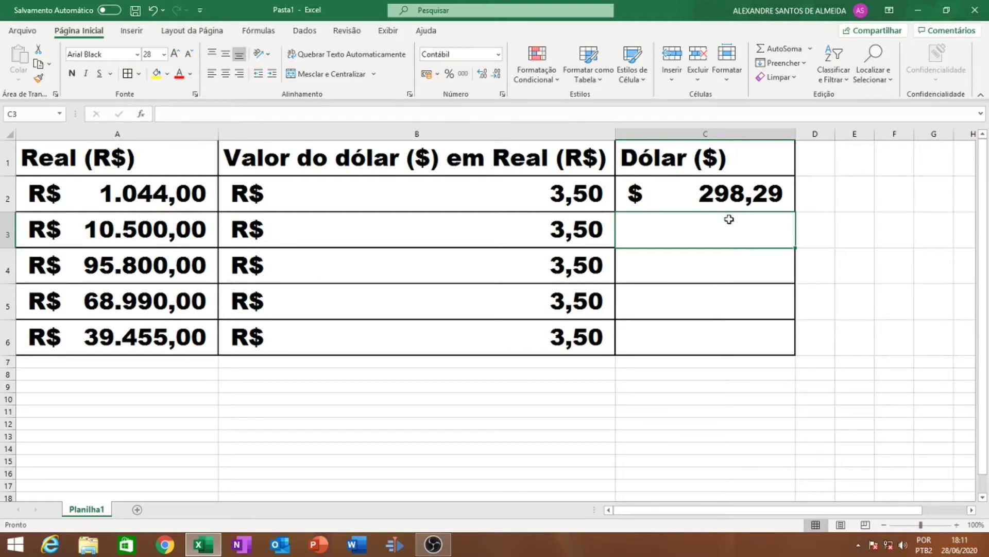
{"action": "left_click", "coordinate": [724, 261]}
{"action": "left_click", "coordinate": [722, 297]}
{"action": "left_click", "coordinate": [721, 333]}
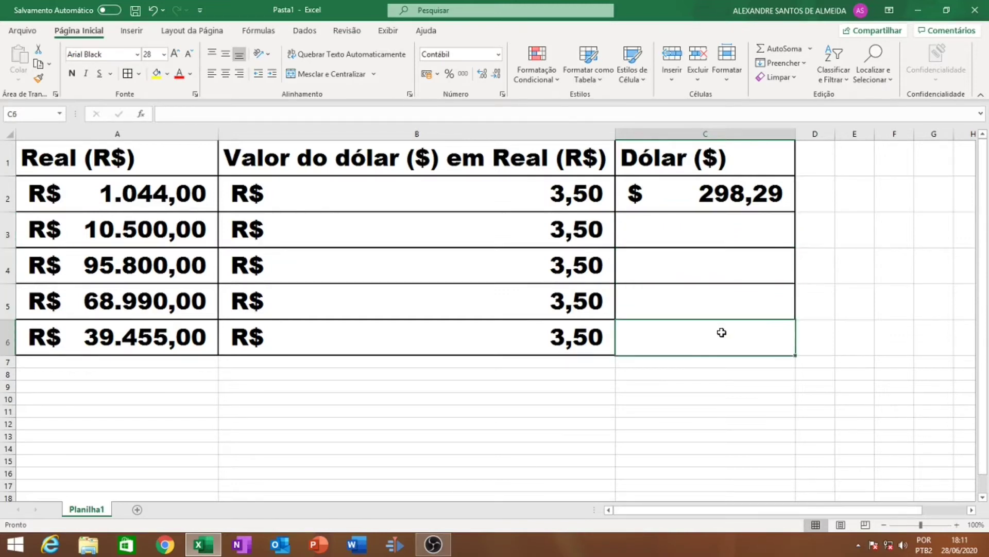
{"action": "left_click", "coordinate": [705, 233]}
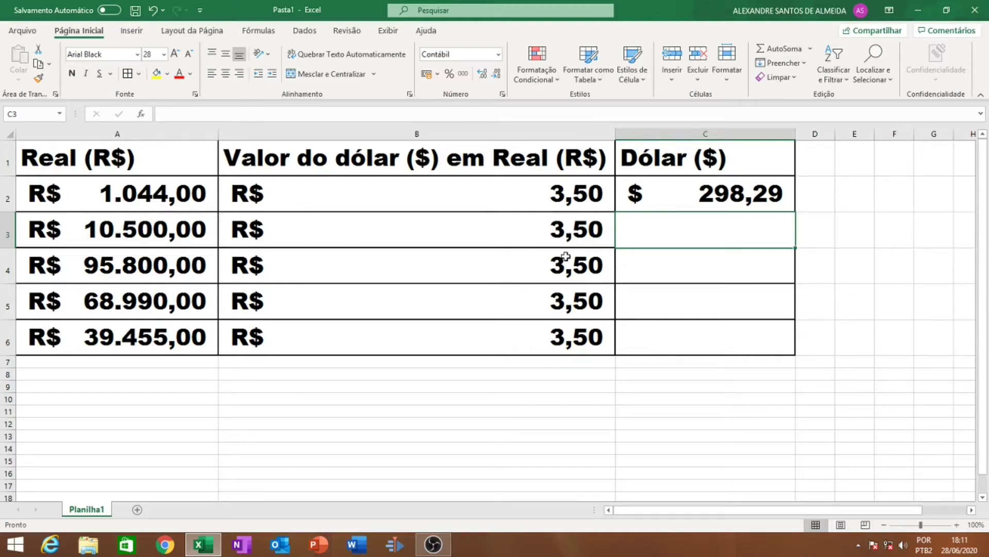
Fill the conversion formula from C2 down through C6.
{"action": "left_click", "coordinate": [678, 201]}
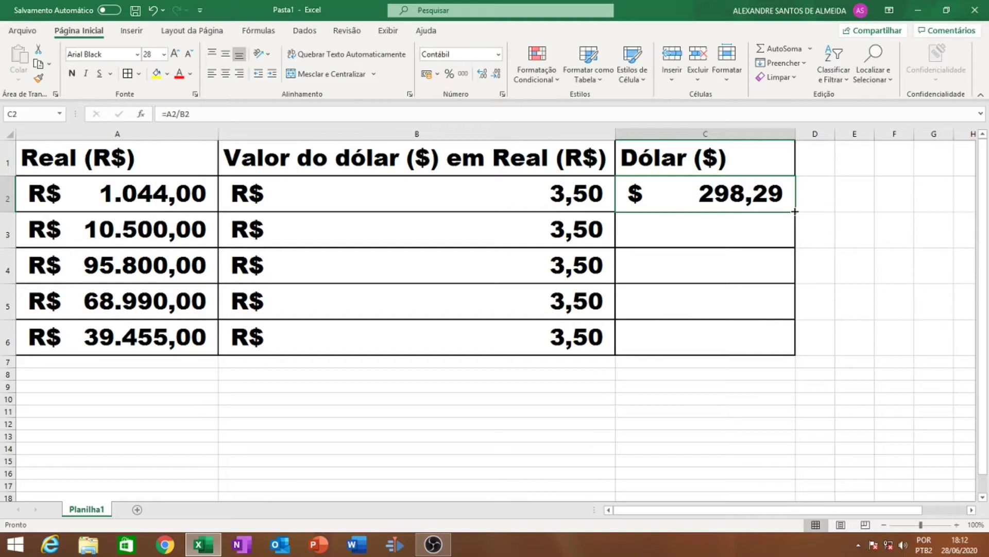
{"action": "left_click_drag", "start_coordinate": [796, 212], "coordinate": [780, 344]}
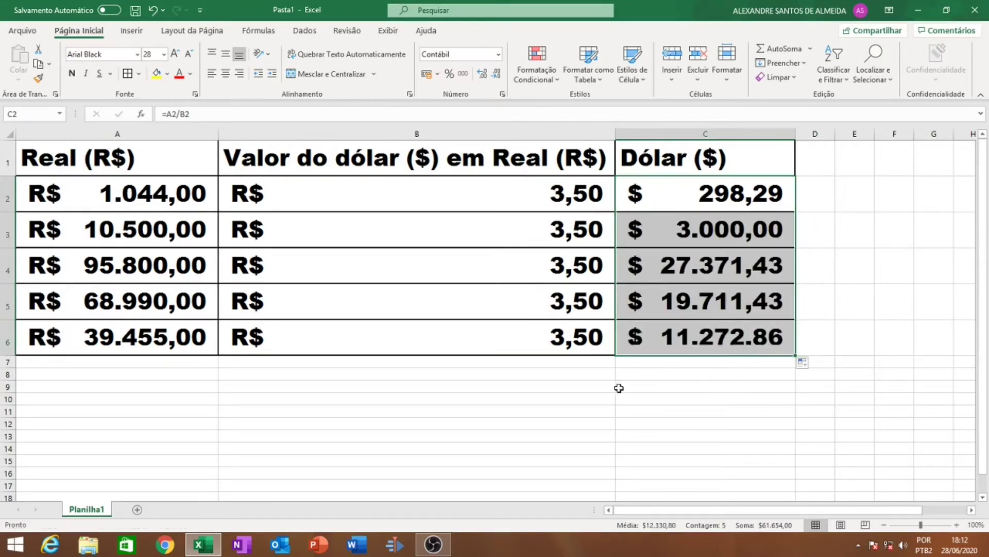
{"action": "left_click", "coordinate": [548, 402]}
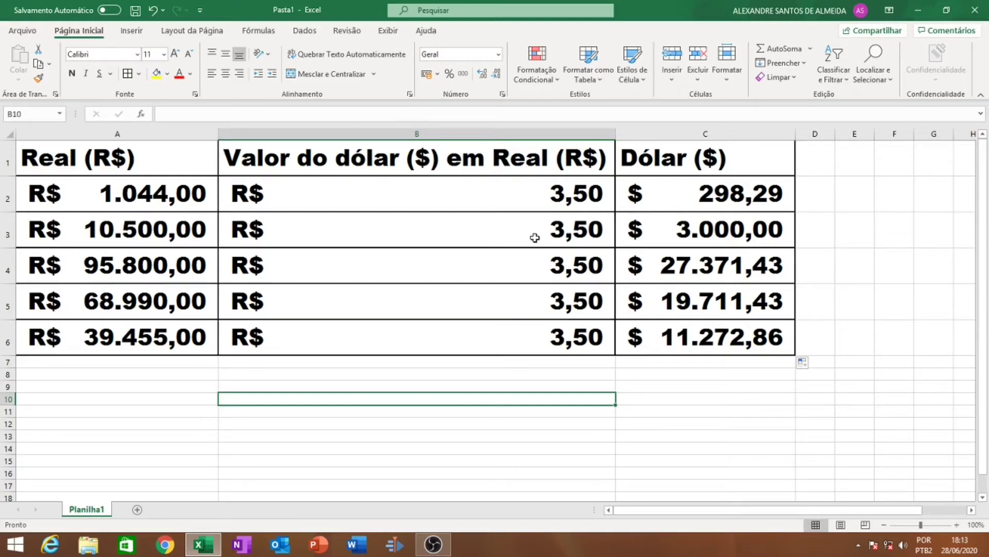
Set the dollar rate in cell B2 to 3,8.
{"action": "double_click", "coordinate": [557, 202]}
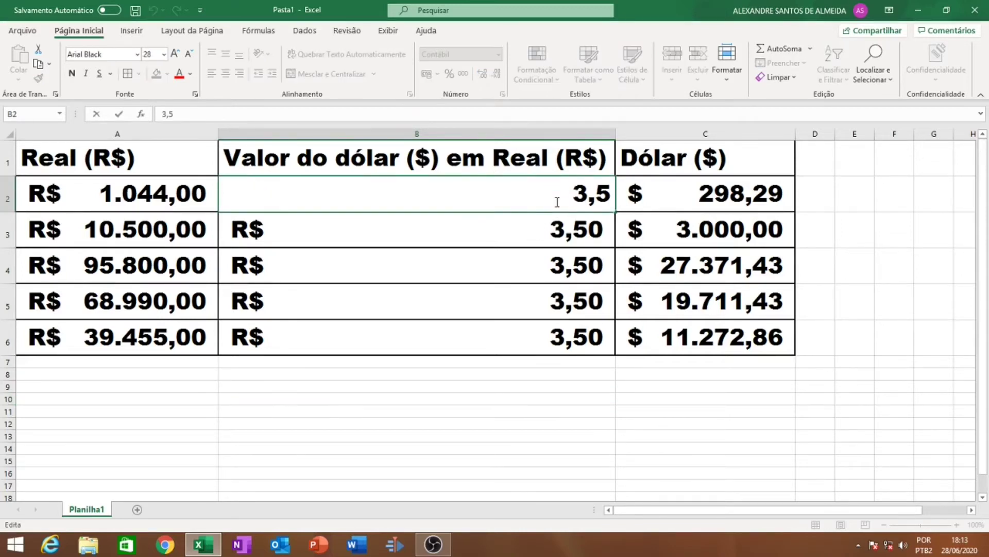
{"action": "key", "text": "Right"}
{"action": "key", "text": "Right"}
{"action": "key", "text": "Right"}
{"action": "key", "text": "BackSpace"}
{"action": "type", "text": "8"}
{"action": "key", "text": "Return"}
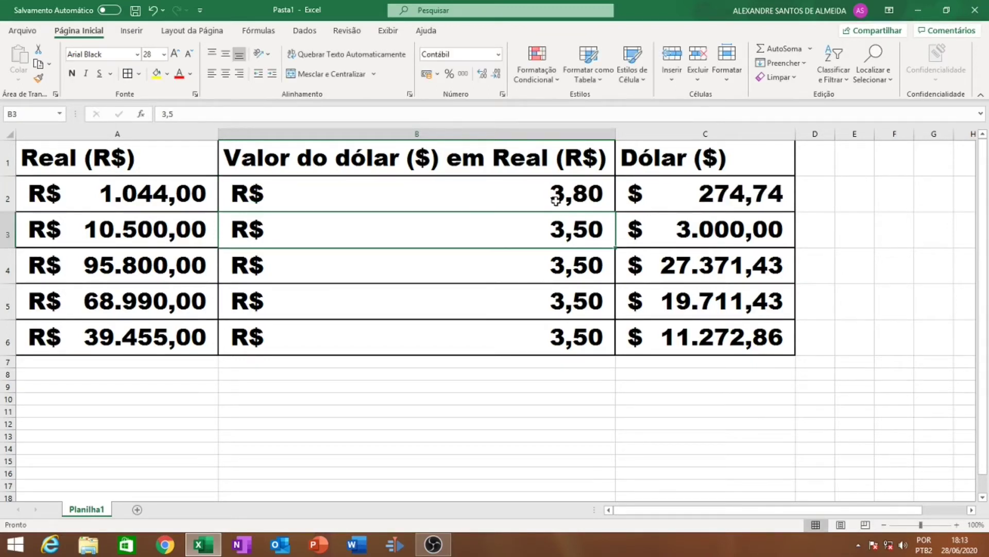
Copy the dollar rate from B2 down through B6 and view the conversion formula in C2.
{"action": "left_click", "coordinate": [556, 201]}
{"action": "left_click_drag", "start_coordinate": [615, 211], "coordinate": [606, 353]}
{"action": "left_click", "coordinate": [552, 458]}
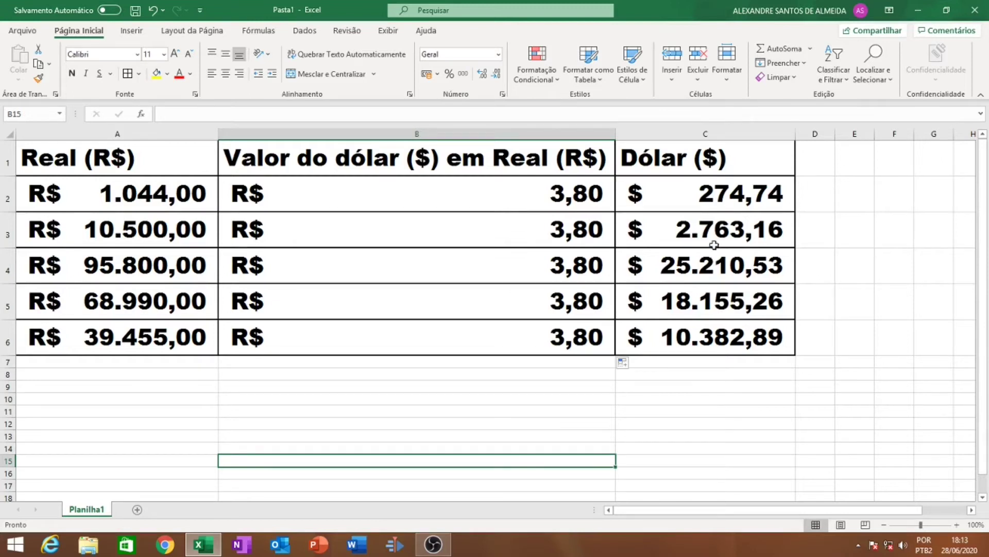
{"action": "left_click", "coordinate": [854, 337]}
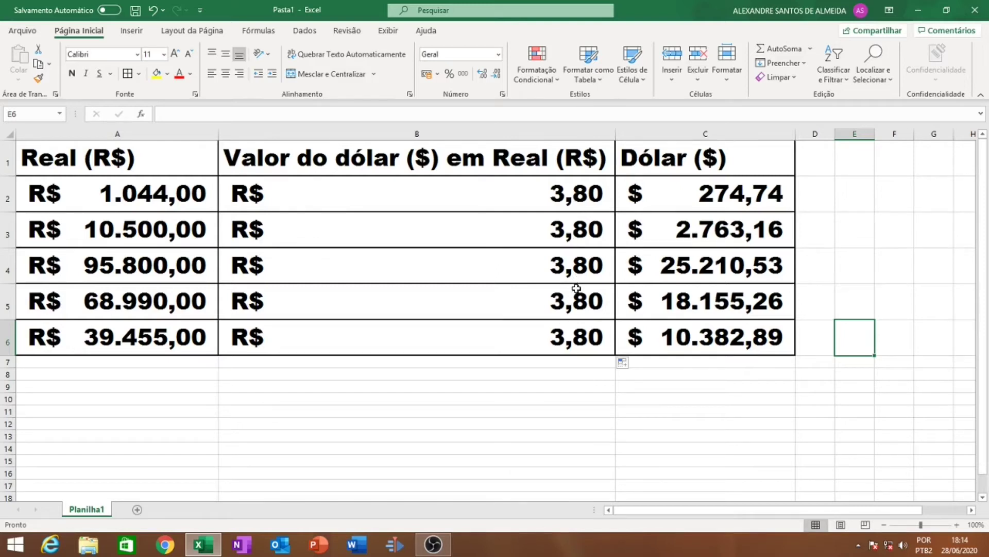
{"action": "left_click", "coordinate": [684, 196]}
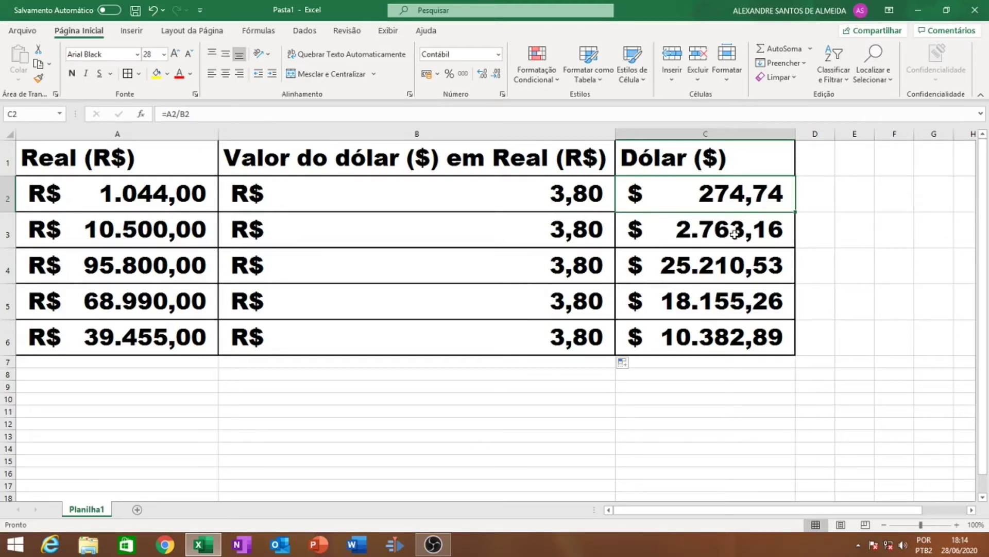
Clear the dollar rates in B3 through B6 and inspect the conversion formulas in C2 and C3.
{"action": "left_click_drag", "start_coordinate": [569, 229], "coordinate": [579, 336]}
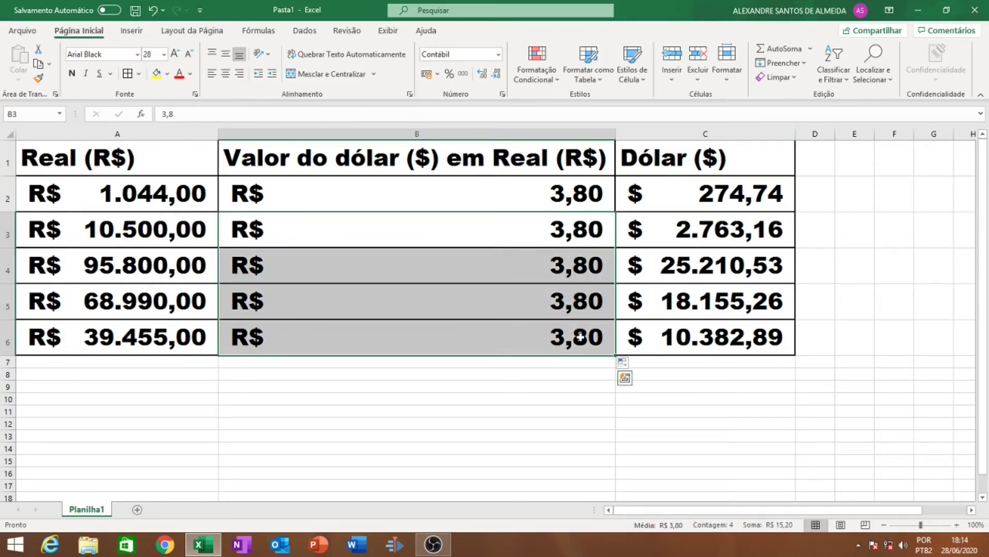
{"action": "key", "text": "Delete"}
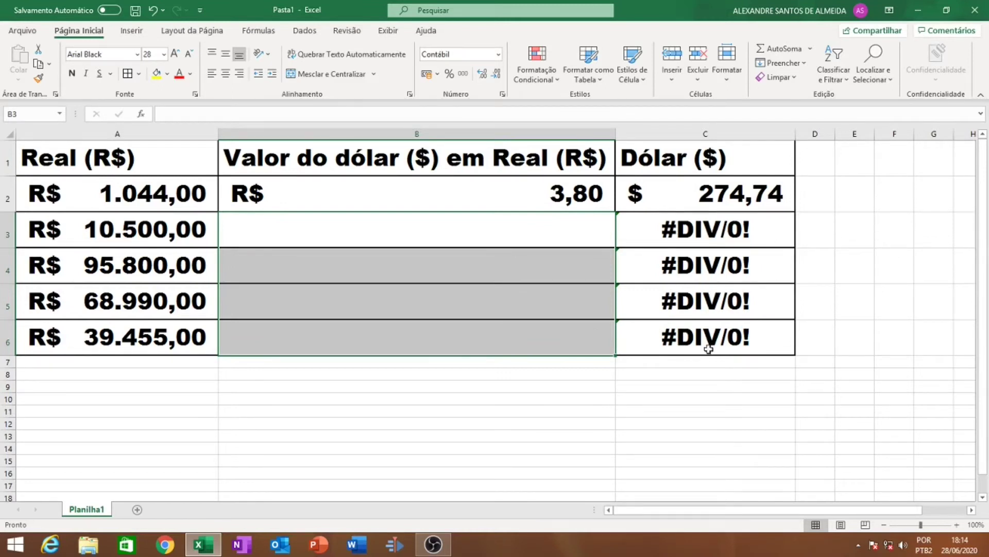
{"action": "left_click", "coordinate": [704, 196]}
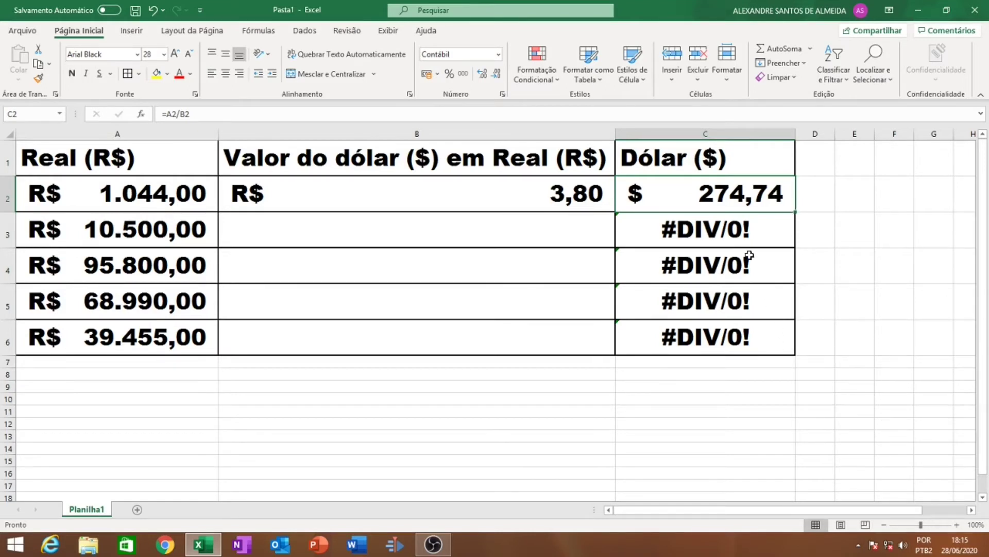
{"action": "left_click", "coordinate": [685, 230]}
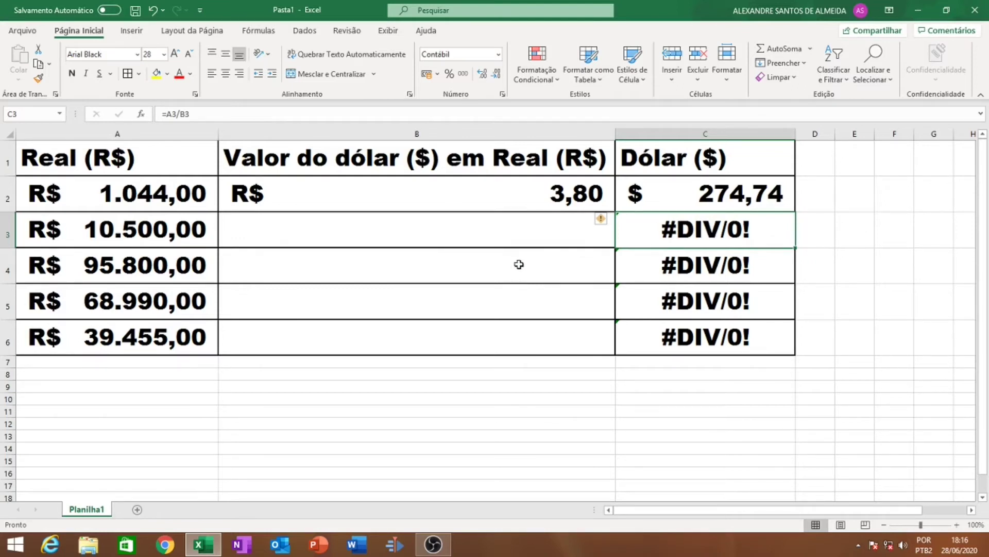
{"action": "left_click", "coordinate": [483, 332]}
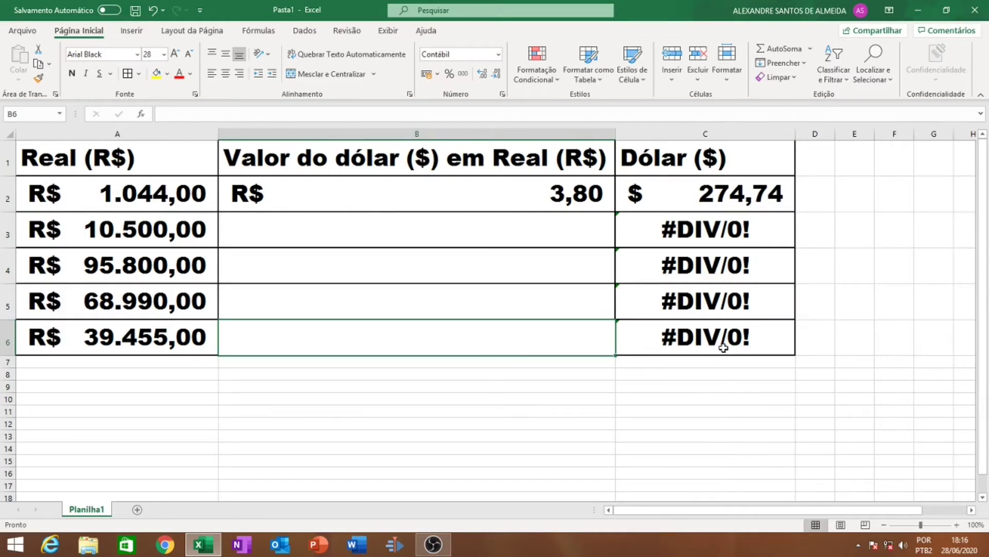
Fill the dollar rate from B2 down through B6 again and inspect the formulas in C3 through C6.
{"action": "left_click", "coordinate": [538, 194]}
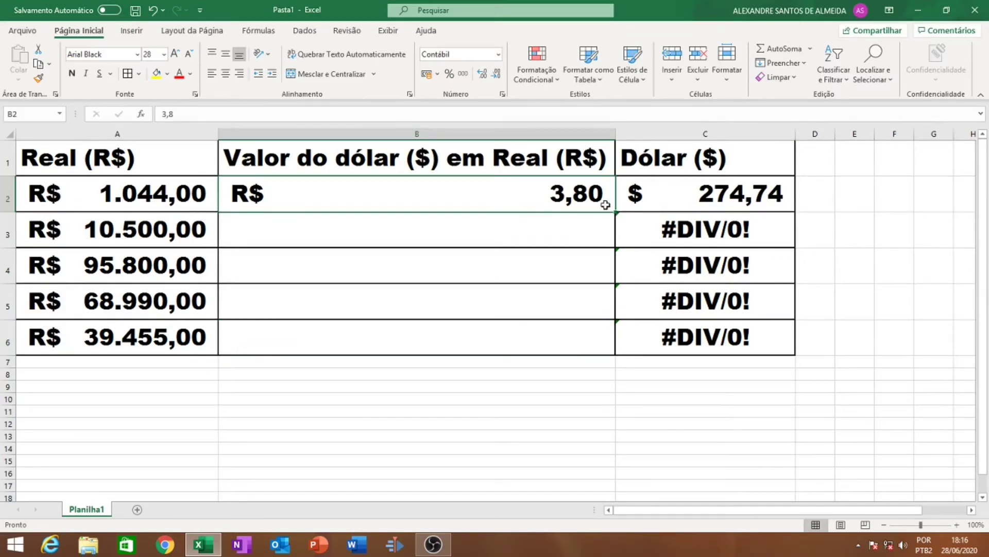
{"action": "left_click_drag", "start_coordinate": [615, 212], "coordinate": [607, 349]}
{"action": "left_click", "coordinate": [623, 420]}
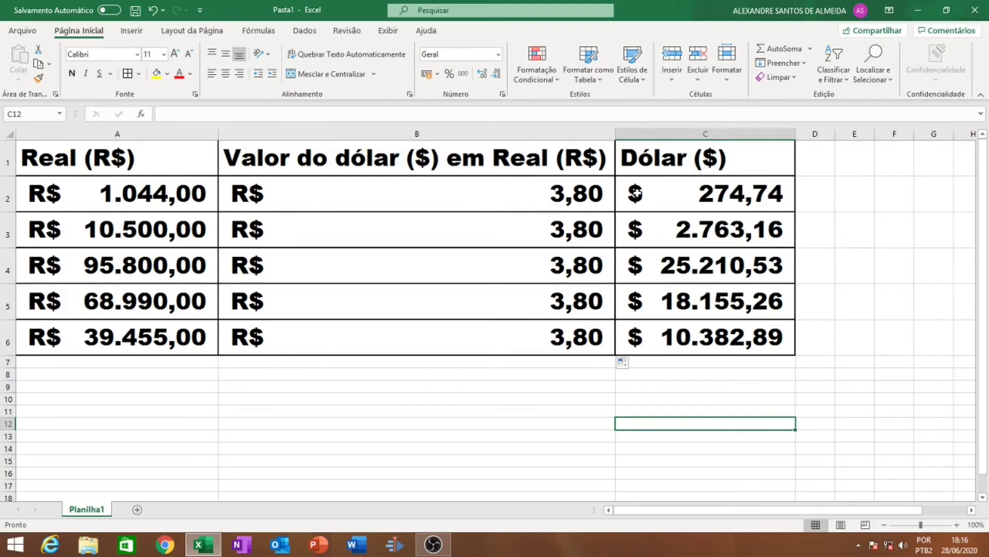
{"action": "left_click", "coordinate": [472, 192]}
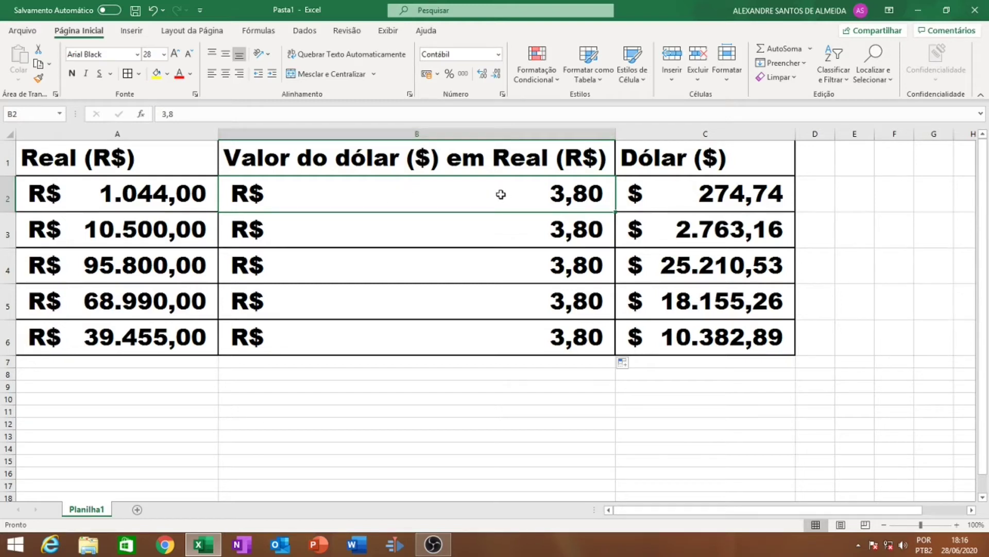
{"action": "left_click", "coordinate": [747, 236]}
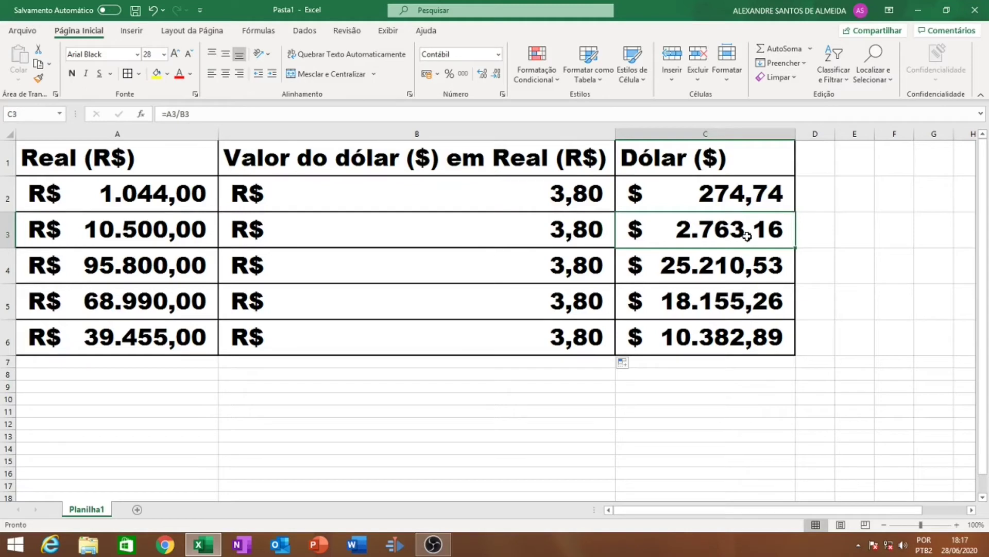
{"action": "left_click", "coordinate": [735, 267]}
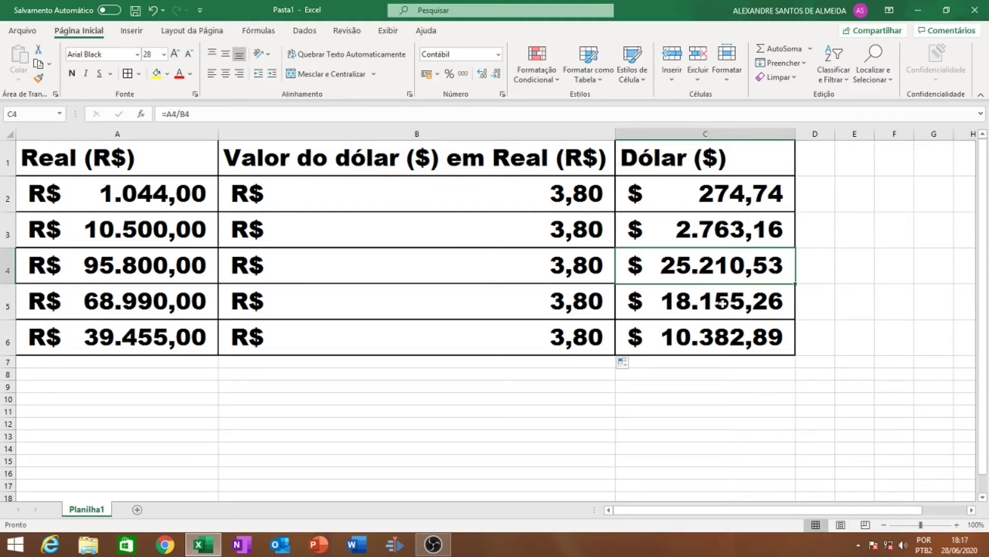
{"action": "left_click", "coordinate": [723, 304]}
{"action": "left_click", "coordinate": [713, 338]}
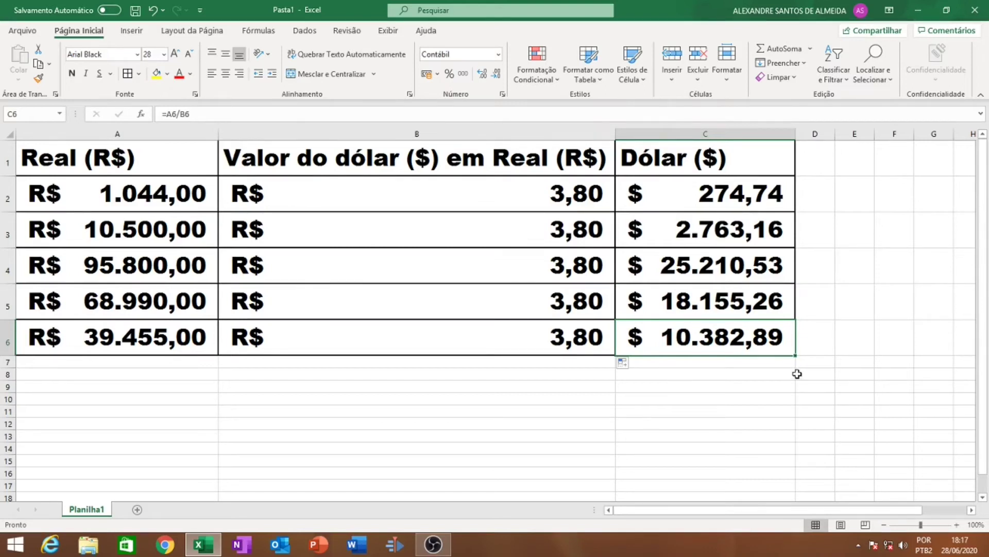
Delete the repeated dollar rates in B3 through B6, keeping only the one in B2.
{"action": "left_click_drag", "start_coordinate": [560, 229], "coordinate": [558, 323]}
{"action": "key", "text": "Delete"}
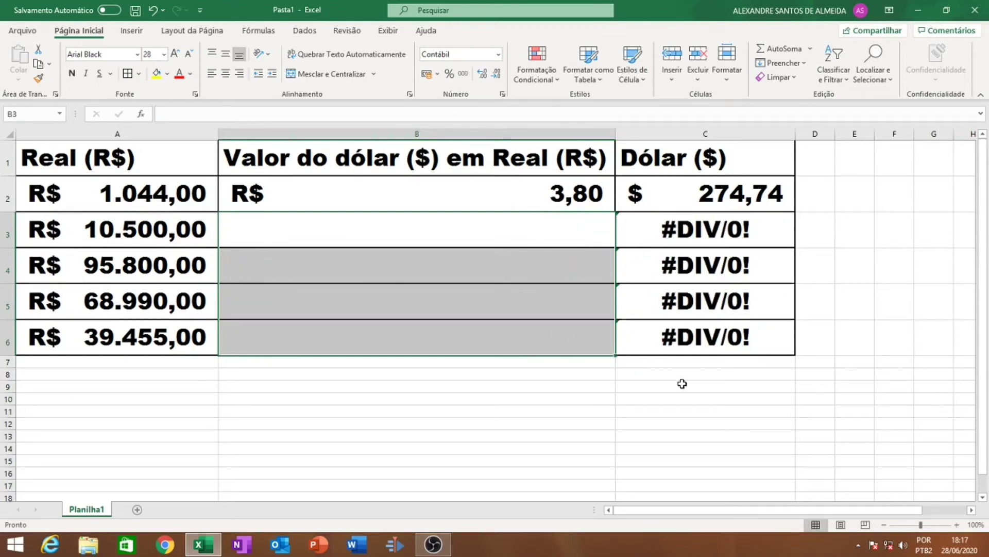
{"action": "left_click", "coordinate": [604, 412]}
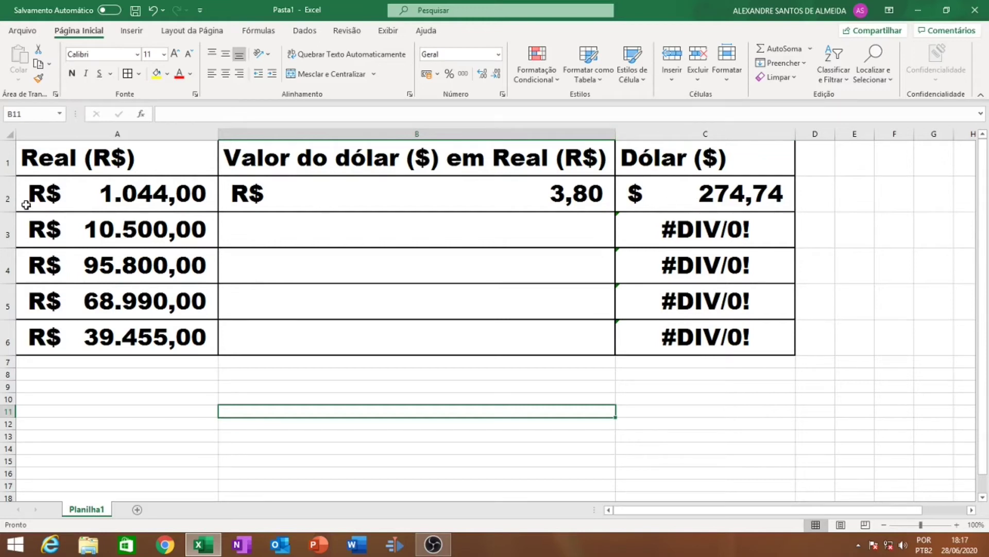
Change the formula in C2 to =A2/$B$2 so the reference to the dollar rate is absolute.
{"action": "double_click", "coordinate": [674, 190]}
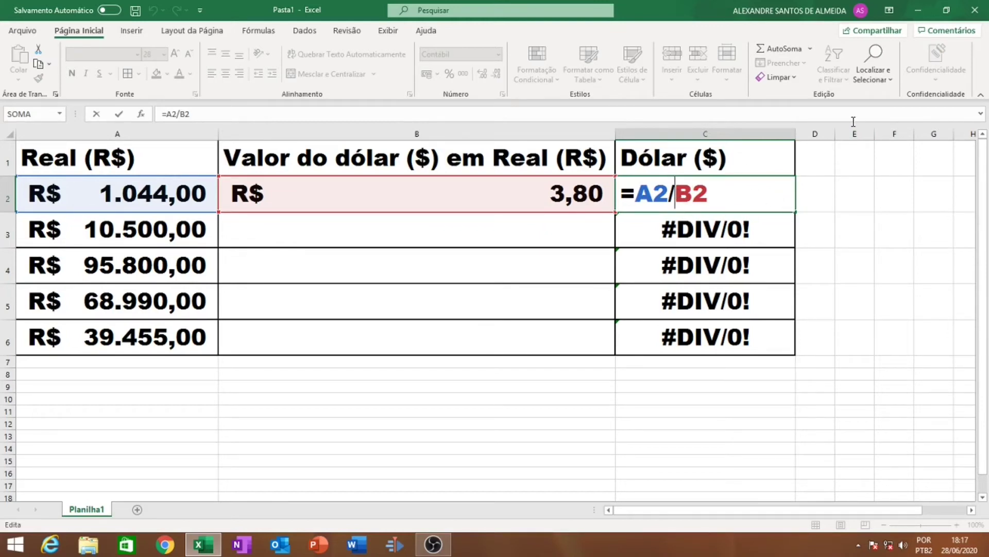
{"action": "type", "text": "$"}
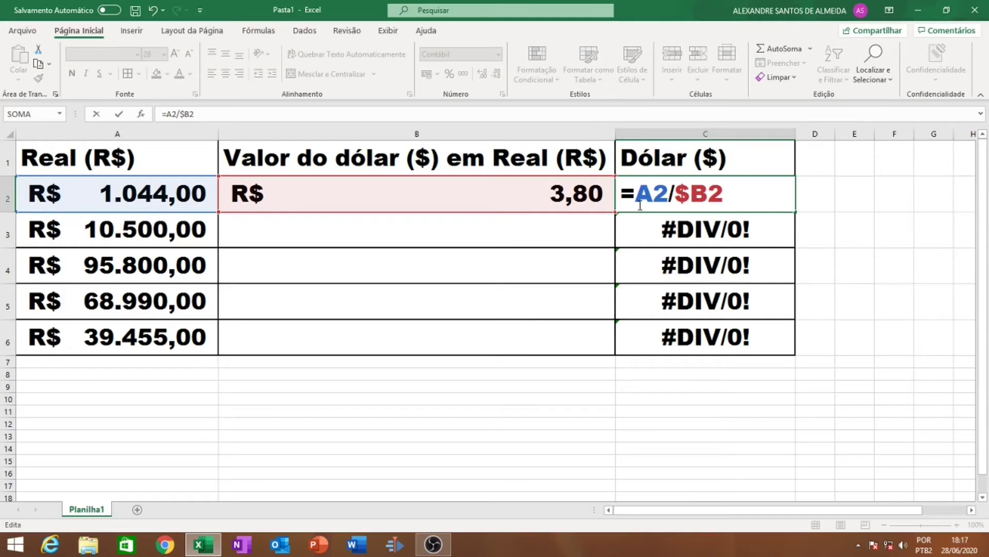
{"action": "left_click", "coordinate": [708, 193]}
{"action": "type", "text": "$"}
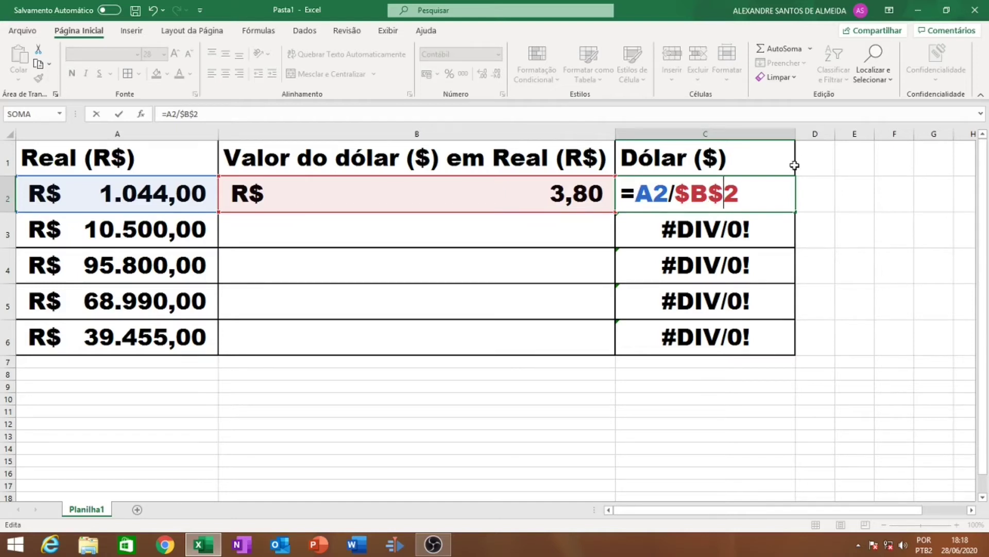
{"action": "key", "text": "Return"}
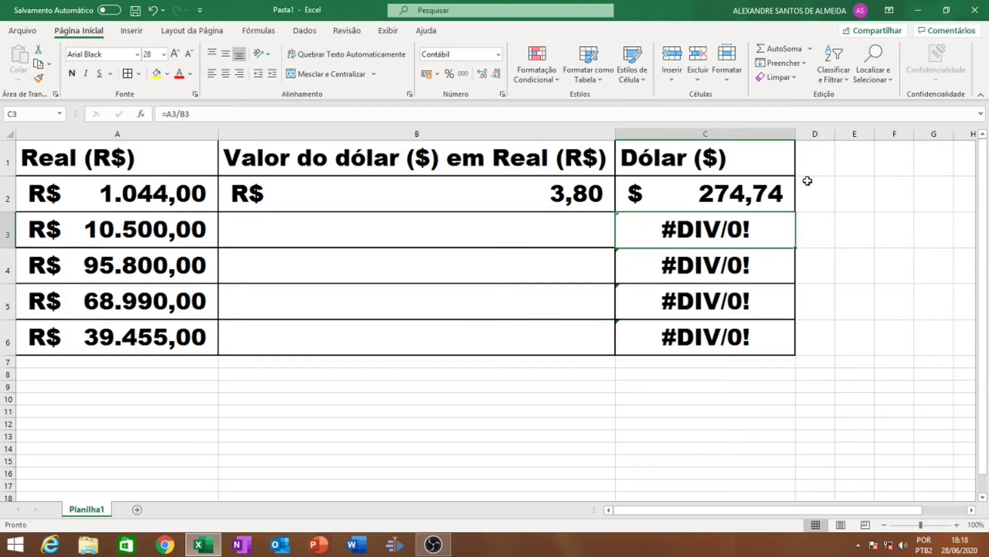
Fill the formula with the absolute rate reference from C2 down through C6.
{"action": "left_click", "coordinate": [720, 183]}
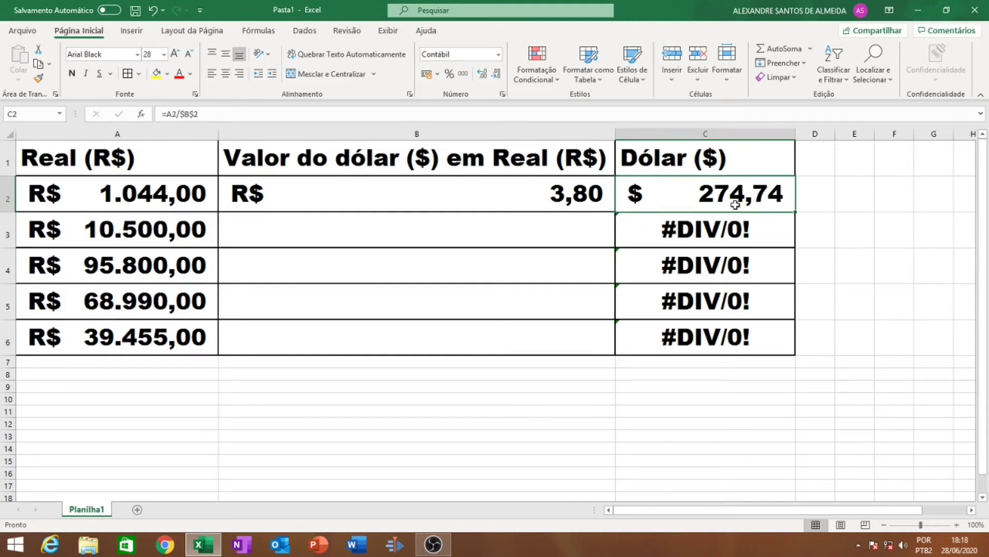
{"action": "left_click_drag", "start_coordinate": [788, 212], "coordinate": [775, 348]}
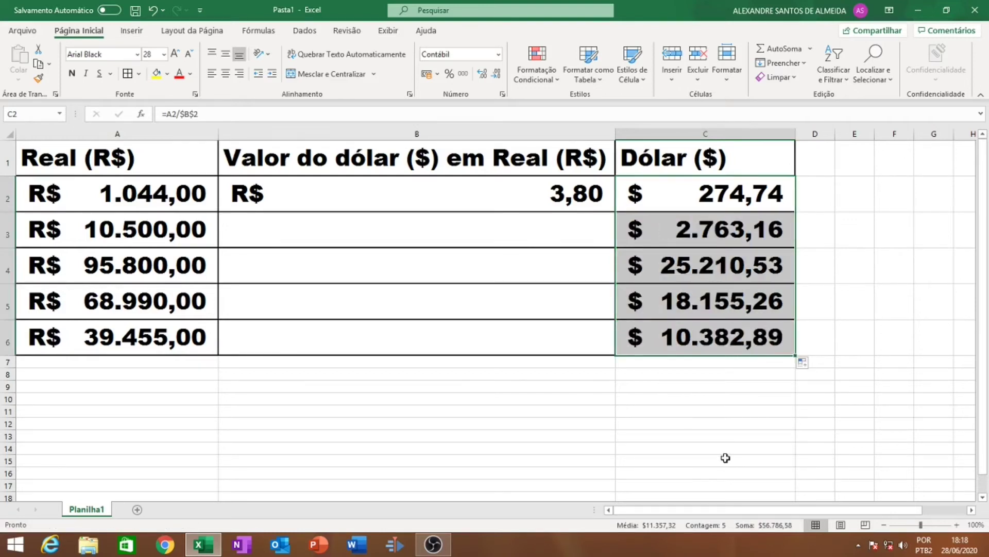
{"action": "left_click", "coordinate": [725, 459]}
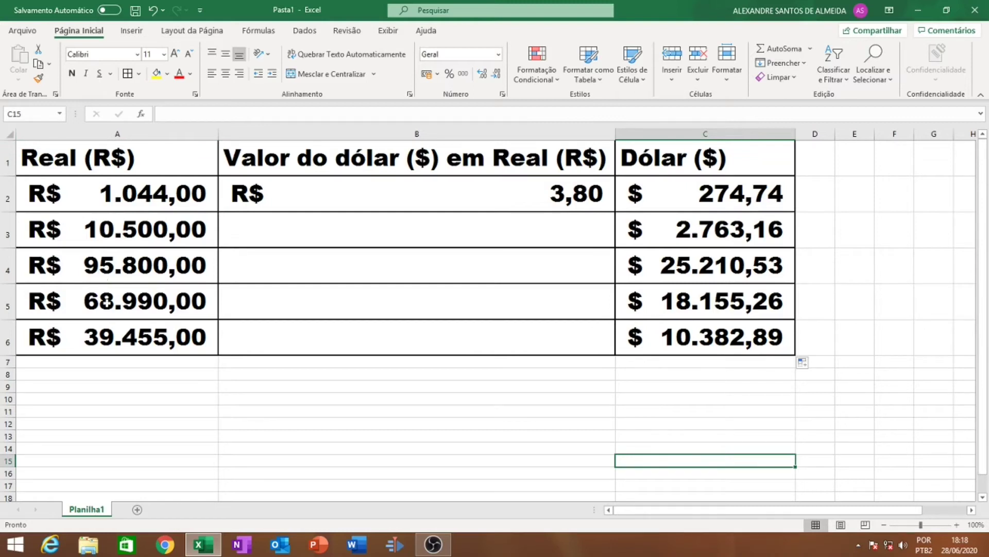
Examine the copied formulas in C3 through C6, comparing their references to the amounts in column A and the rate in B2.
{"action": "left_click", "coordinate": [106, 303]}
{"action": "left_click", "coordinate": [106, 337]}
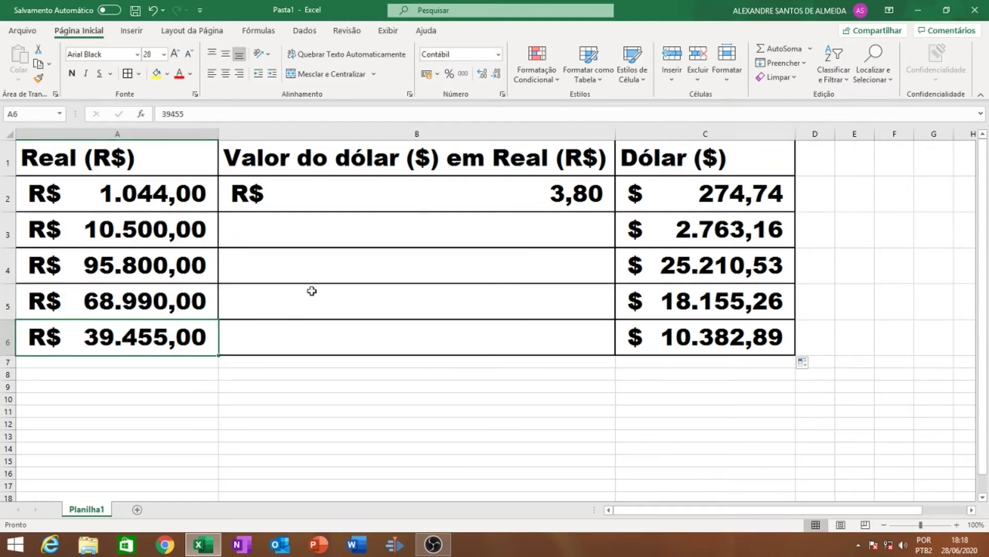
{"action": "left_click", "coordinate": [473, 196]}
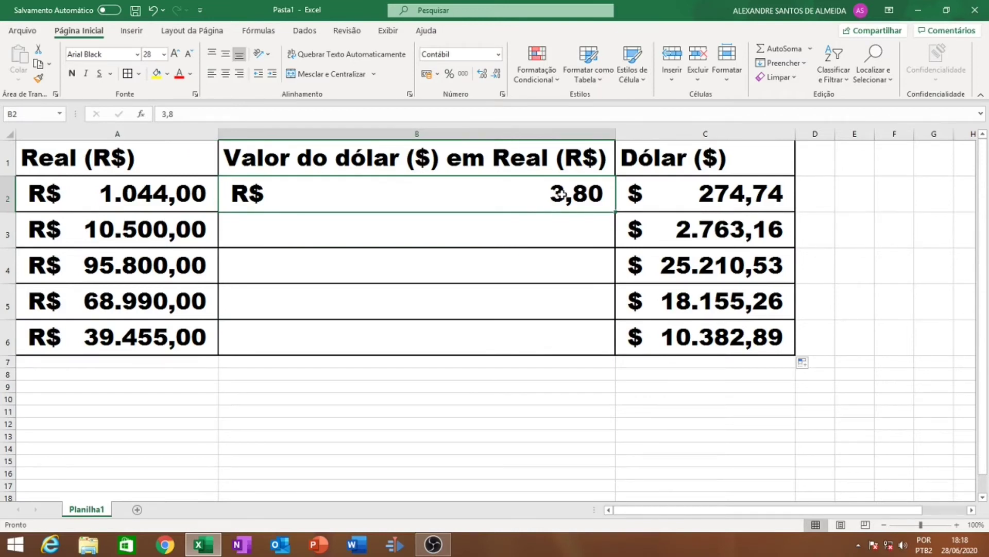
{"action": "double_click", "coordinate": [690, 229]}
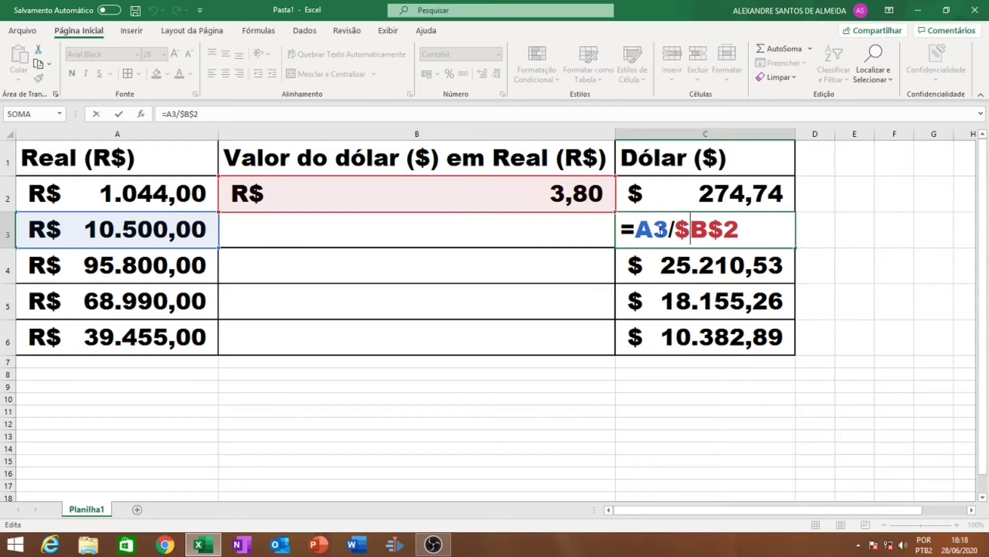
{"action": "left_click", "coordinate": [691, 230]}
{"action": "double_click", "coordinate": [675, 265]}
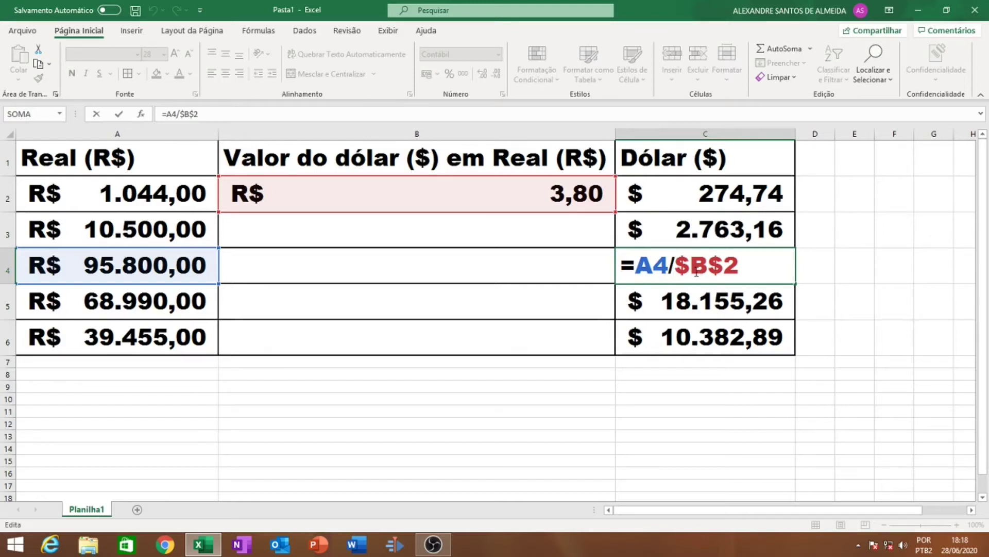
{"action": "left_click", "coordinate": [359, 200]}
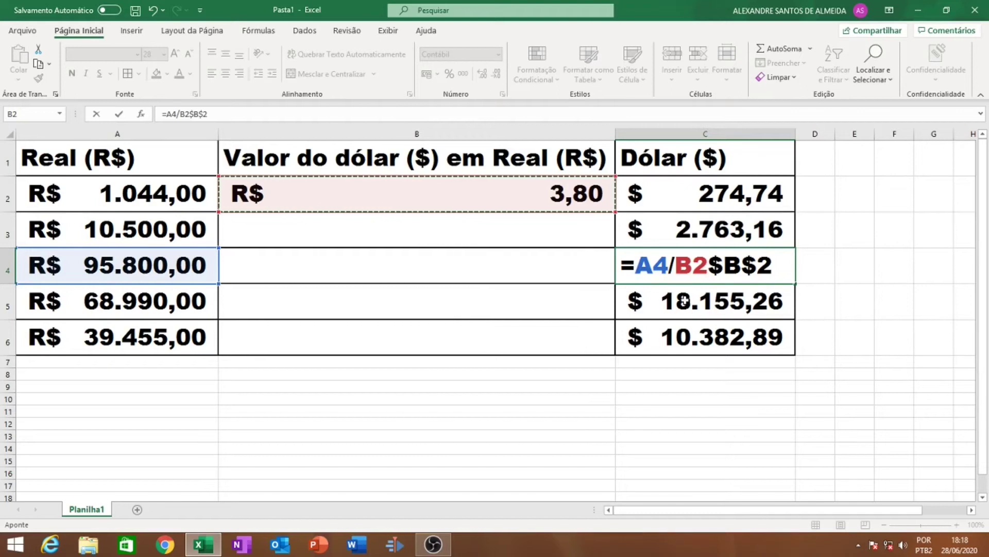
{"action": "key", "text": "BackSpace"}
{"action": "key", "text": "BackSpace"}
{"action": "key", "text": "Return"}
{"action": "double_click", "coordinate": [675, 300]}
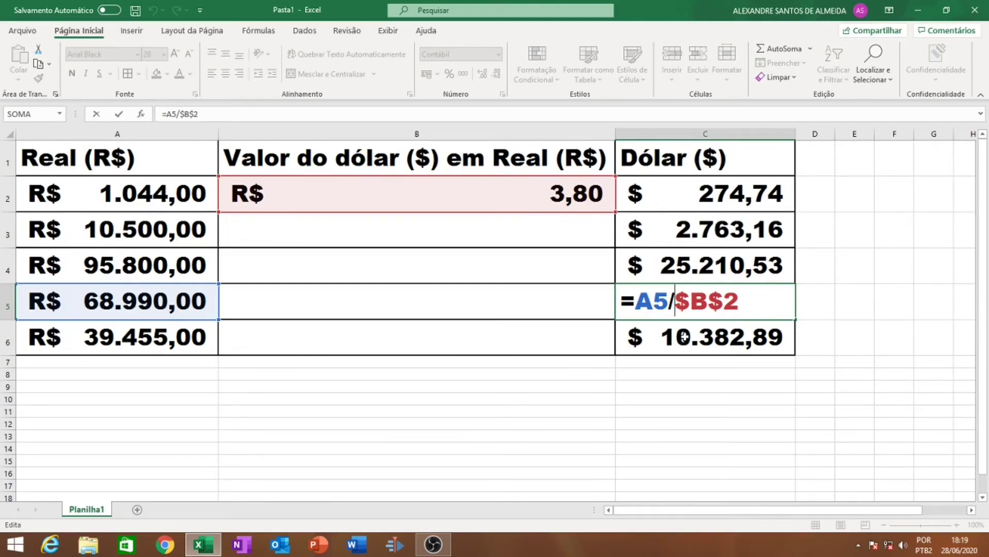
{"action": "key", "text": "Return"}
{"action": "double_click", "coordinate": [674, 340]}
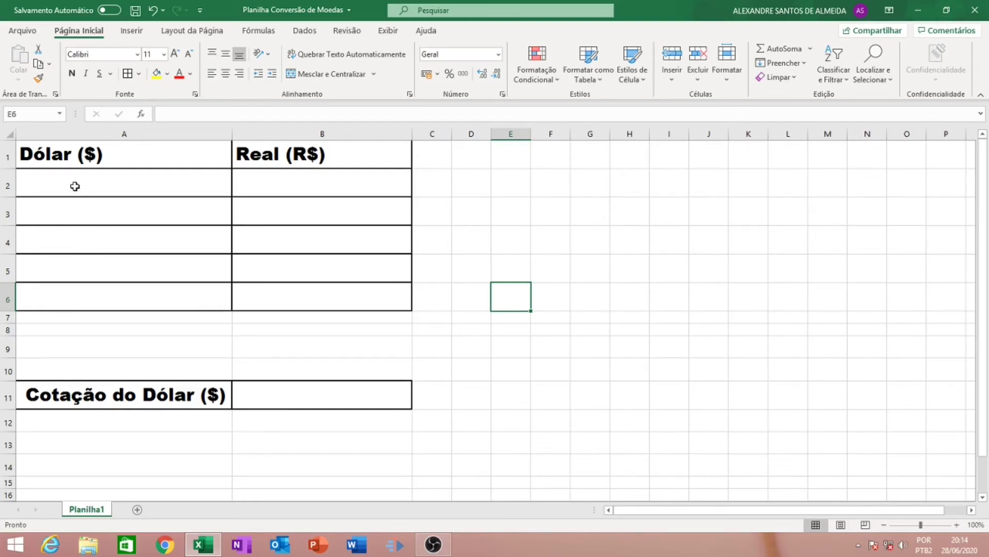
Apply the $ Inglês (Estados Unidos) accounting format to cells A2 through A6 under Dólar ($).
{"action": "left_click_drag", "start_coordinate": [75, 186], "coordinate": [99, 294]}
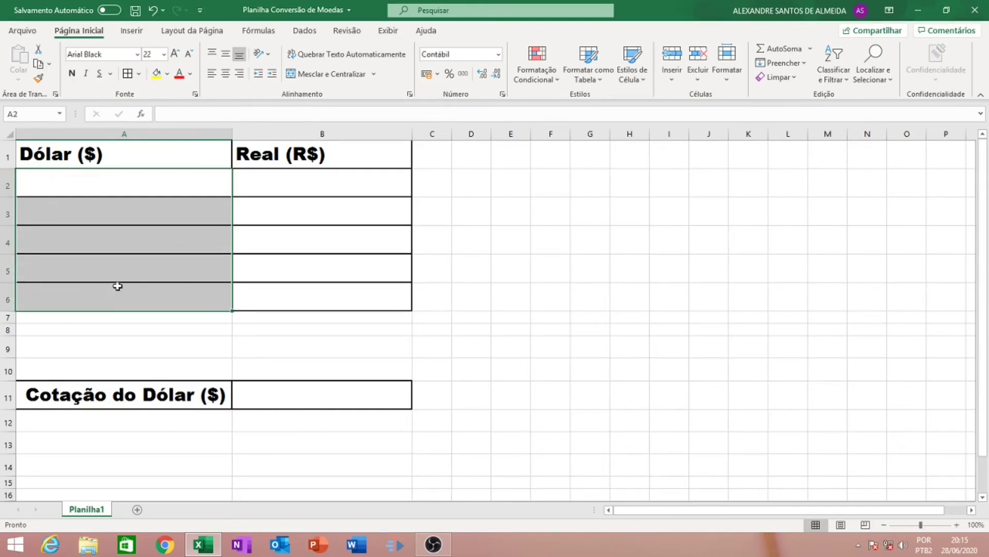
{"action": "left_click", "coordinate": [437, 75]}
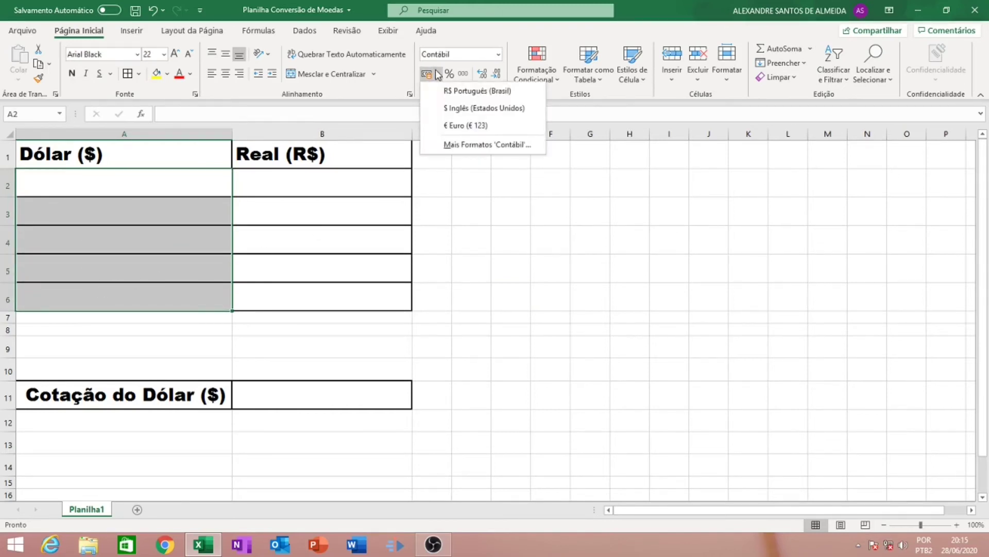
{"action": "left_click", "coordinate": [455, 109]}
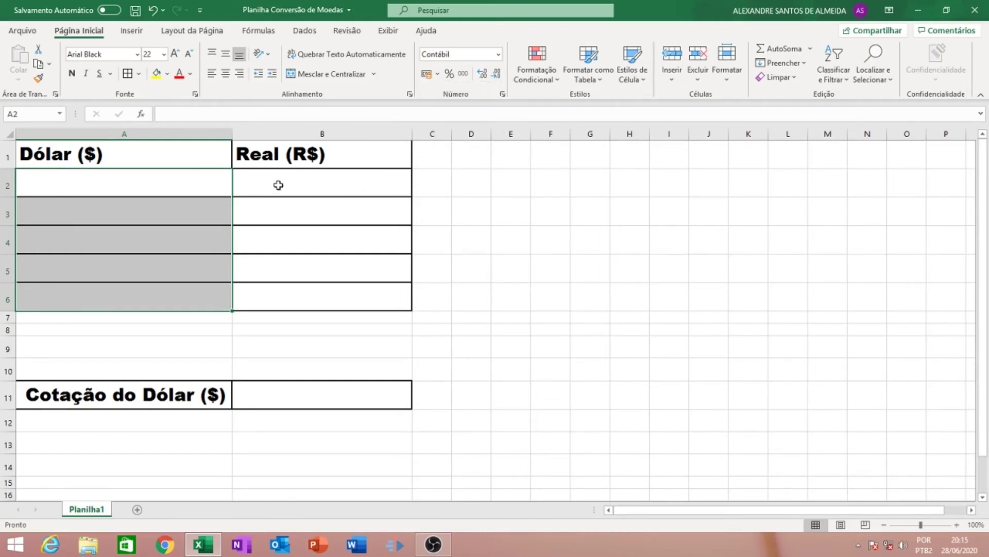
Apply the R$ Português (Brasil) accounting format to cells B2 through B6 and to the dollar rate cell B11.
{"action": "left_click_drag", "start_coordinate": [278, 185], "coordinate": [282, 290]}
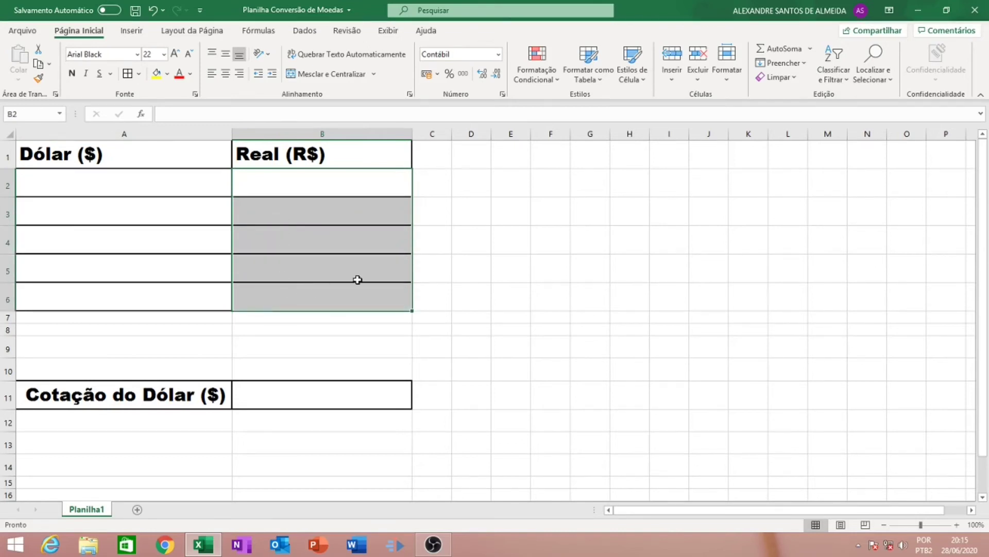
{"action": "left_click", "coordinate": [437, 74]}
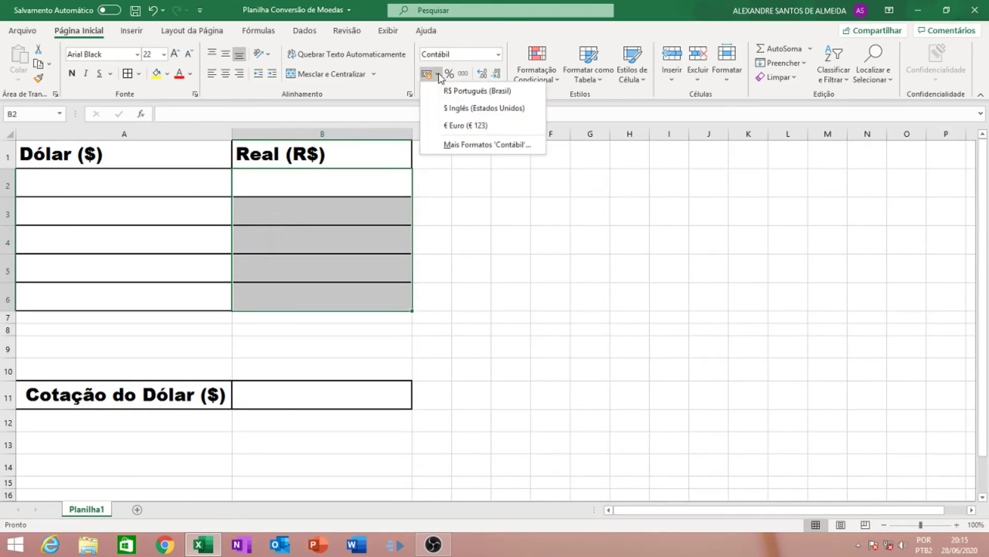
{"action": "left_click", "coordinate": [456, 92]}
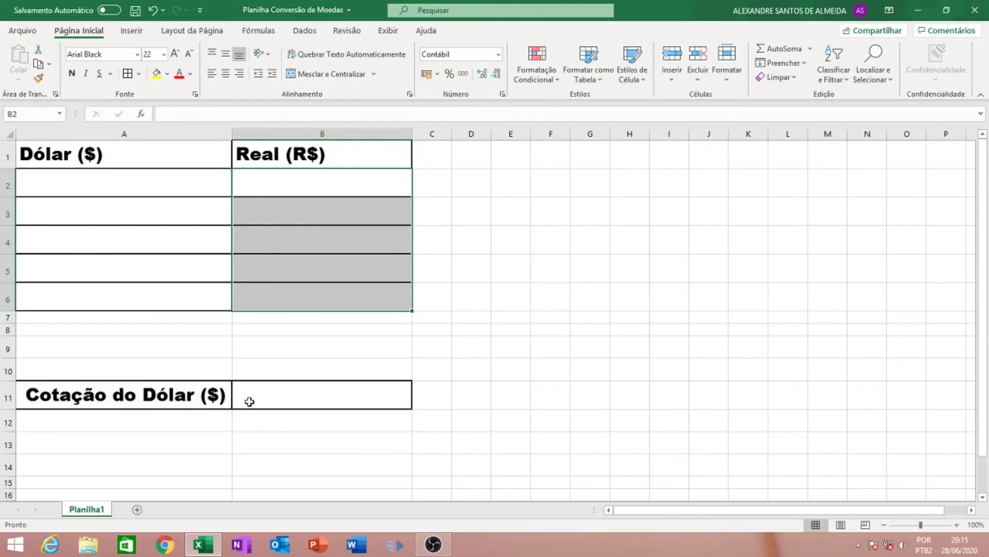
{"action": "left_click", "coordinate": [292, 396]}
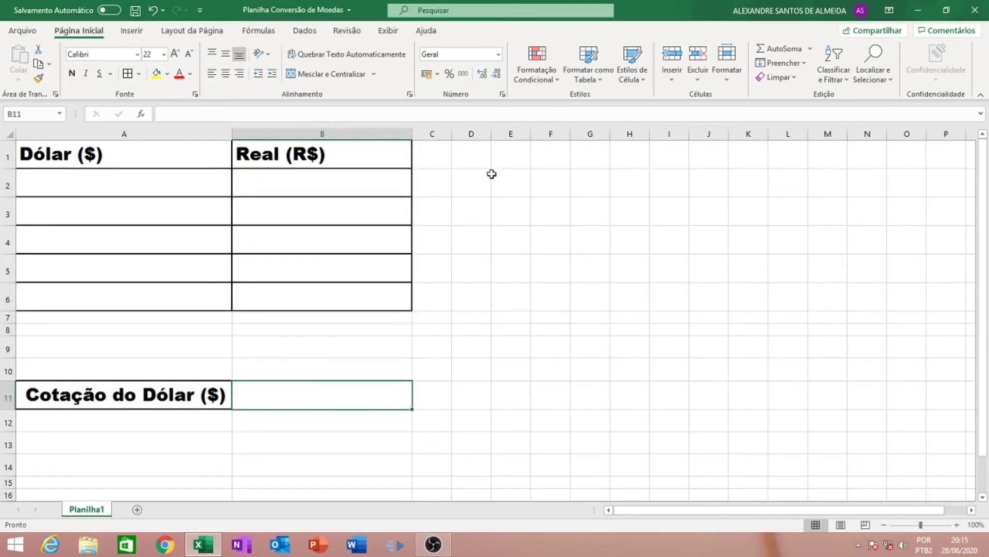
{"action": "left_click", "coordinate": [437, 74]}
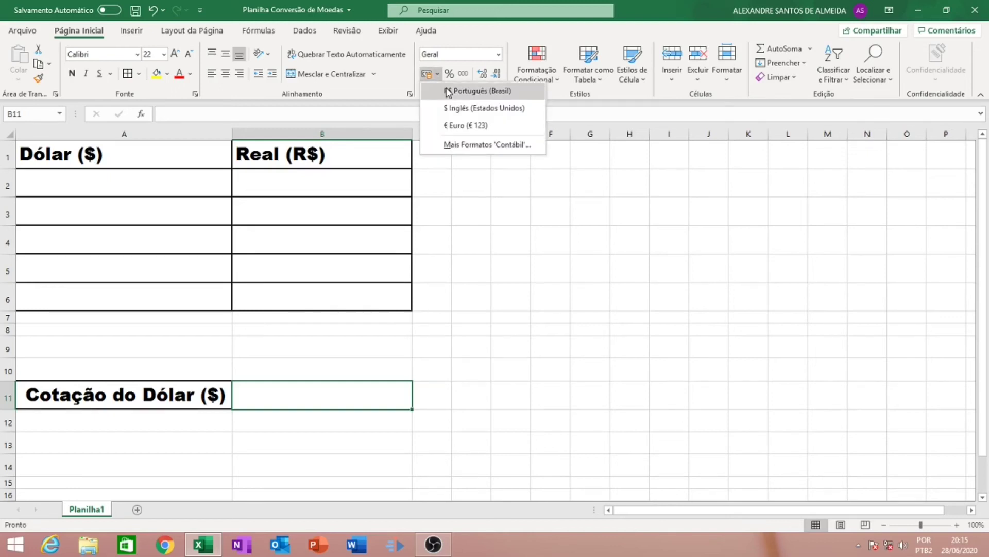
{"action": "left_click", "coordinate": [453, 91]}
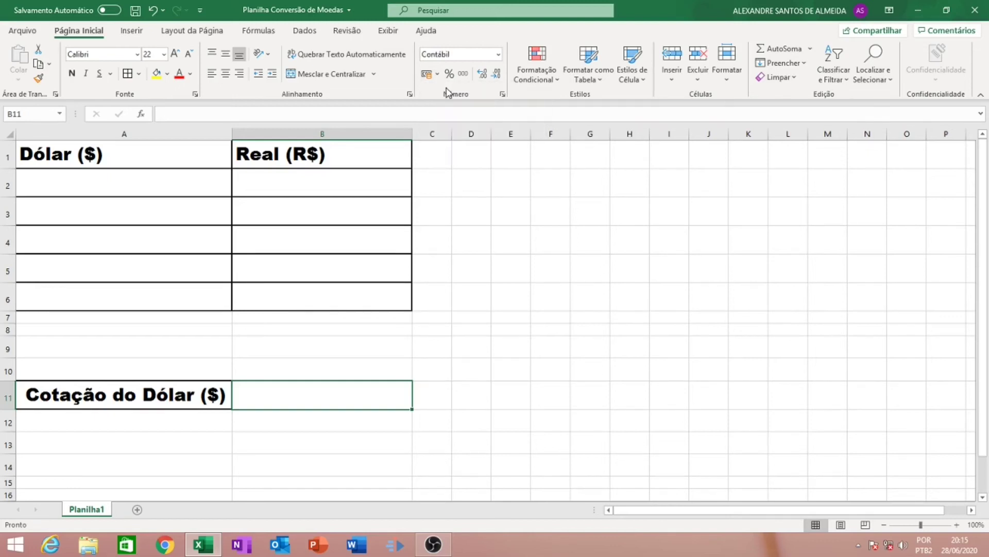
Enter the dollar amounts 10500, 4750,85, 750,95, 33330,30 and 50780,39 in cells A2 through A6.
{"action": "left_click", "coordinate": [178, 181]}
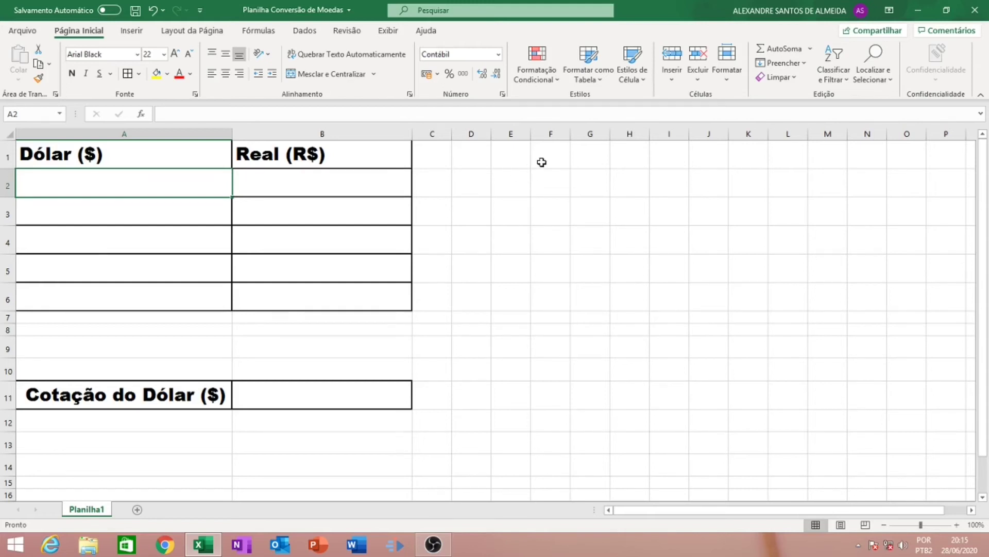
{"action": "type", "text": "10500"}
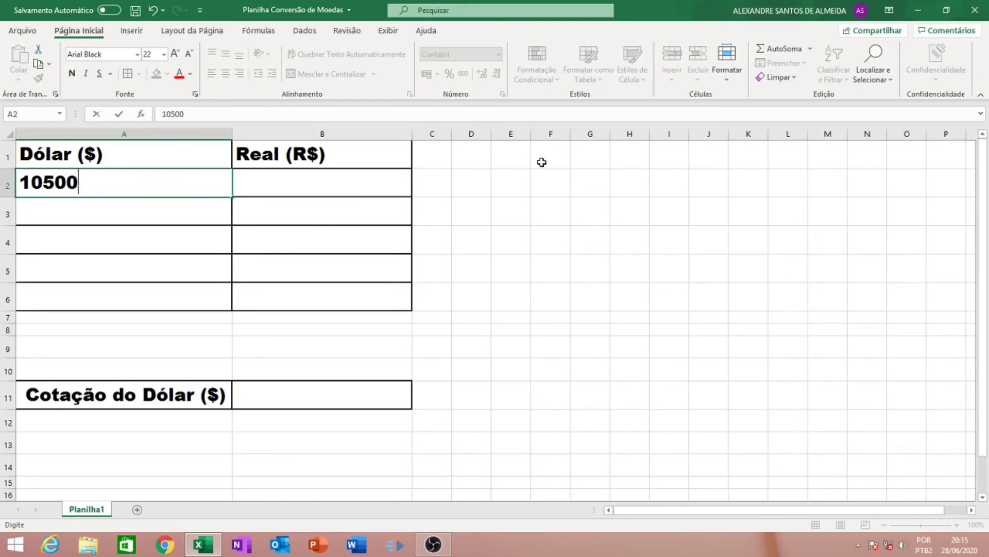
{"action": "key", "text": "Return"}
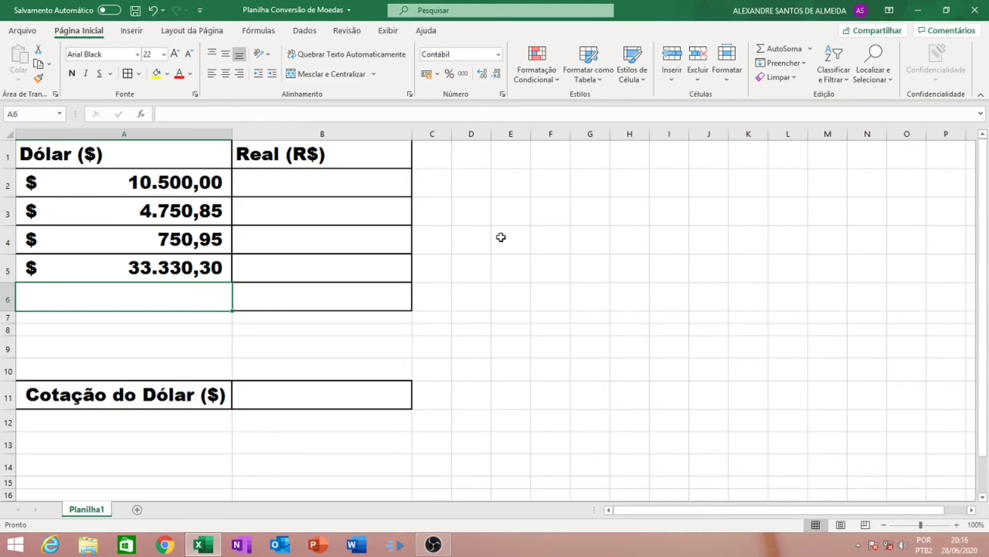
{"action": "type", "text": "5075"}
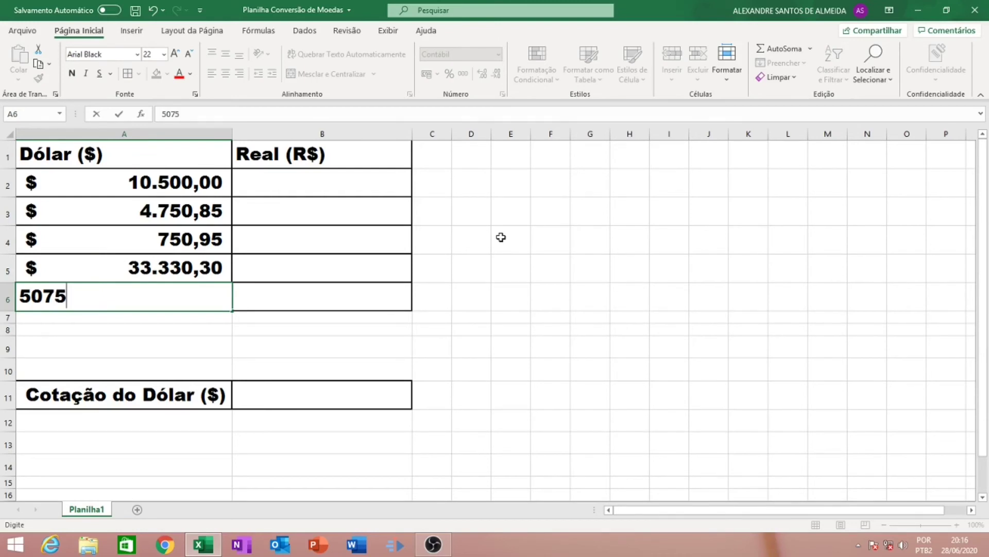
{"action": "key", "text": "BackSpace"}
{"action": "type", "text": "80,39"}
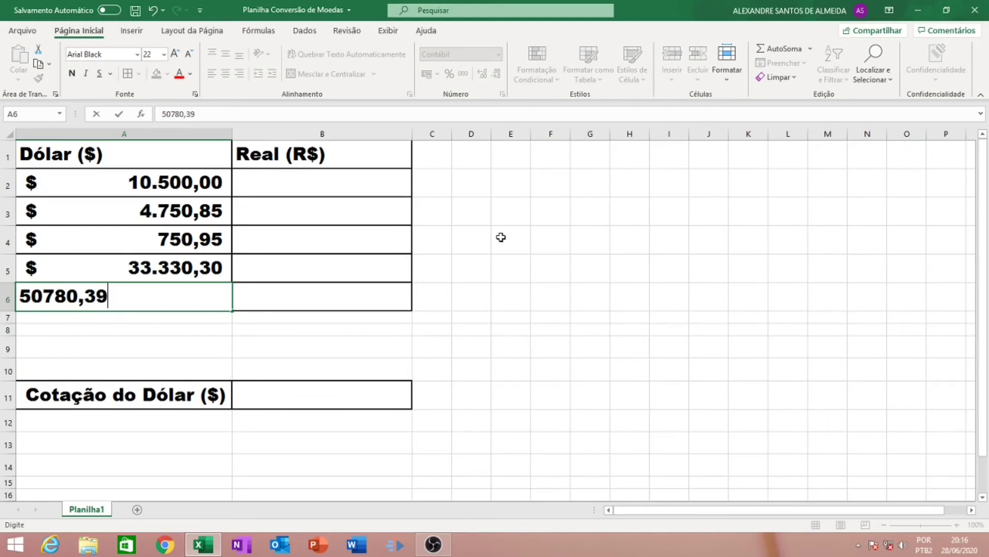
{"action": "key", "text": "Return"}
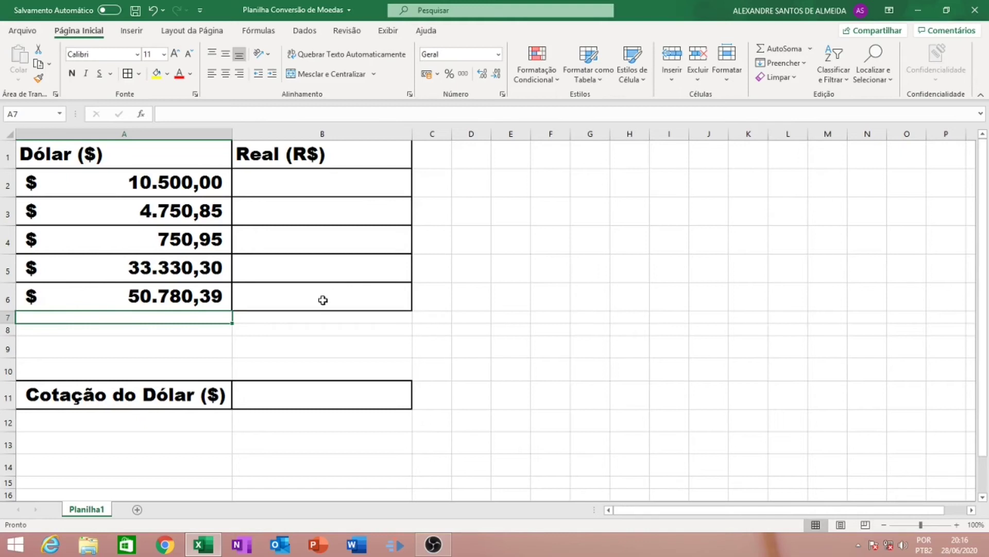
{"action": "left_click", "coordinate": [522, 281]}
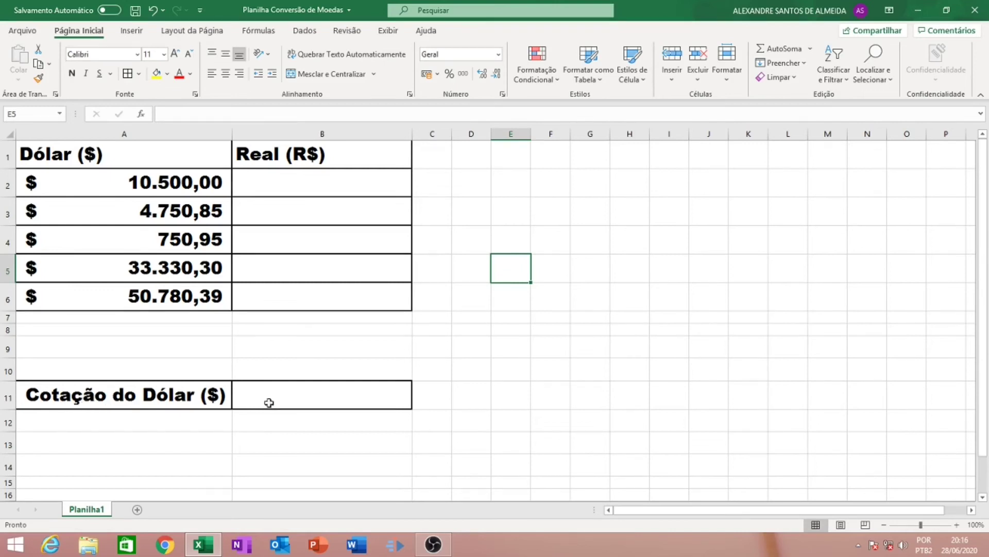
Enter 3,50 as the dollar rate in B11 and format it in bold Arial Black.
{"action": "left_click", "coordinate": [315, 401]}
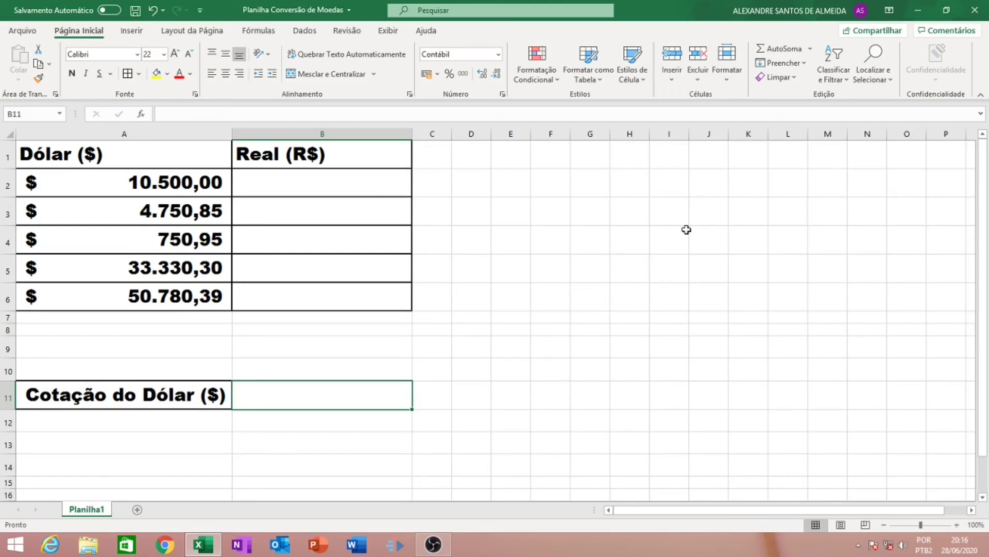
{"action": "type", "text": "3,50"}
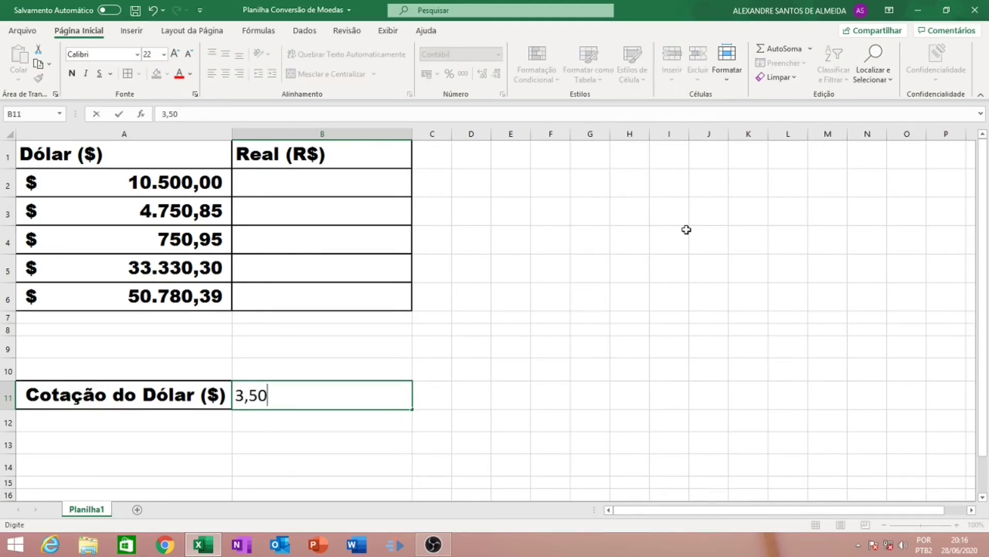
{"action": "key", "text": "Return"}
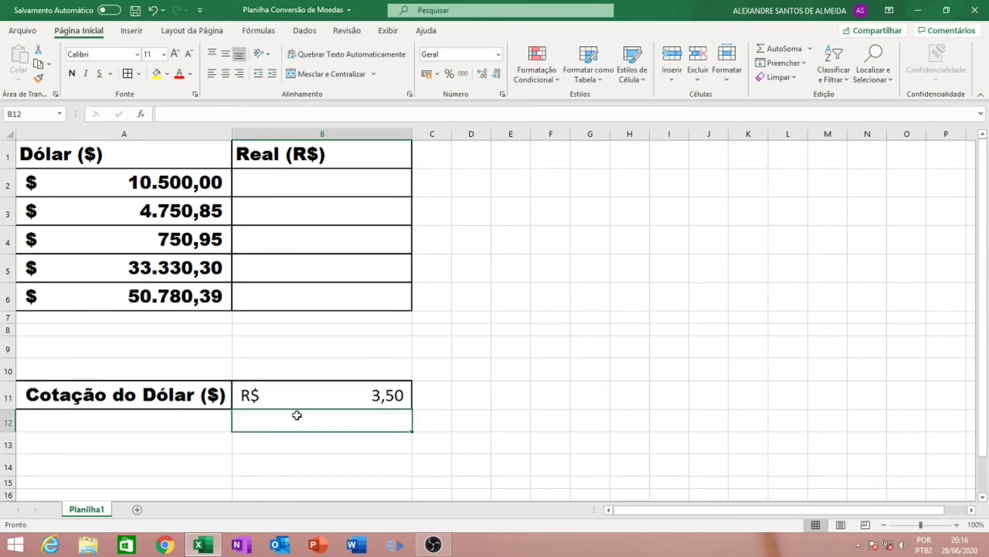
{"action": "left_click", "coordinate": [309, 395]}
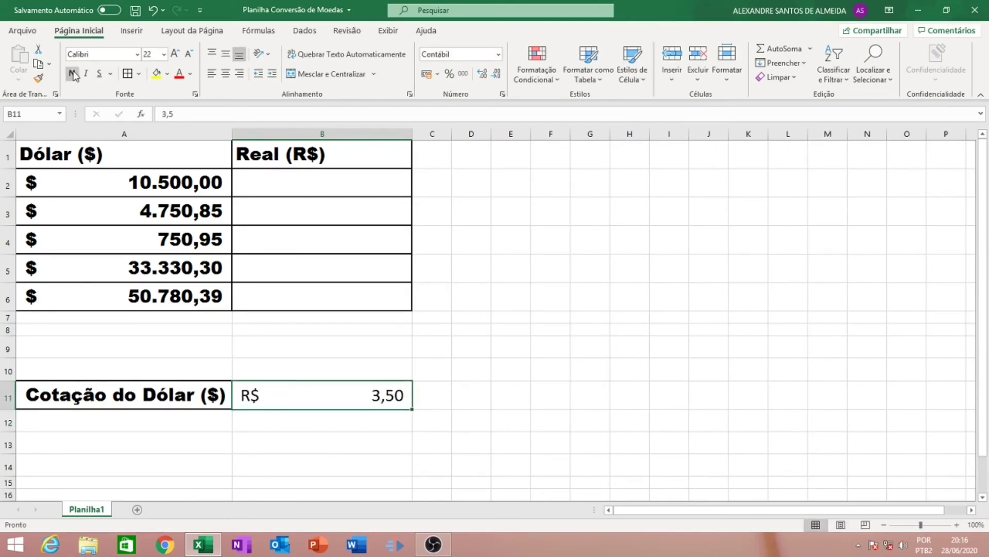
{"action": "left_click", "coordinate": [138, 54]}
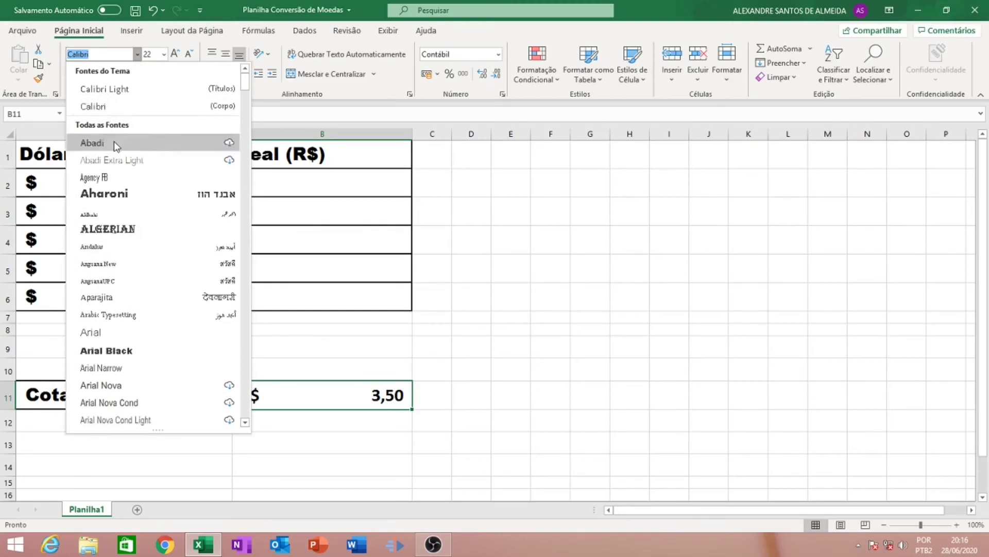
{"action": "left_click", "coordinate": [105, 346]}
{"action": "left_click", "coordinate": [571, 255]}
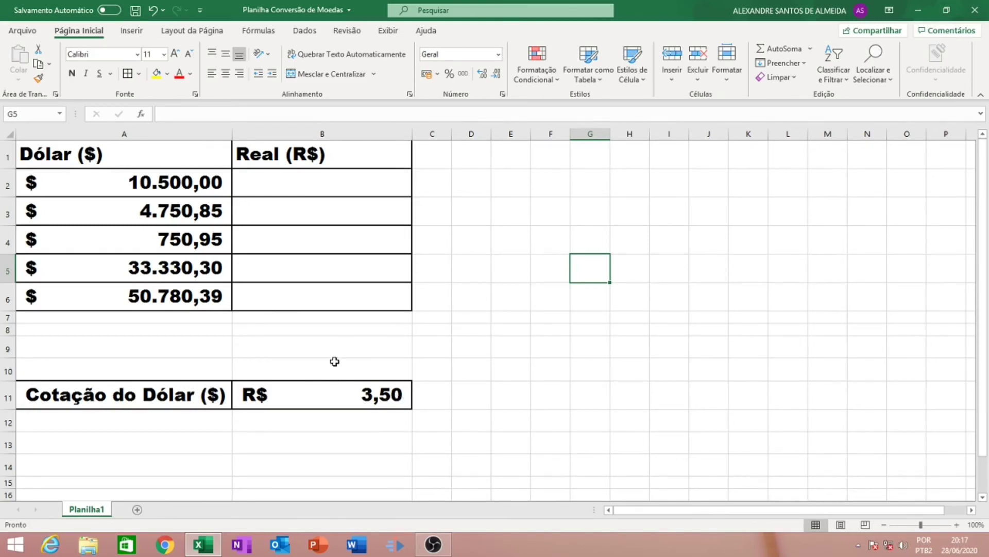
Enter the formula =A2*B11 in B2 to convert the first dollar amount to reais.
{"action": "left_click", "coordinate": [298, 187]}
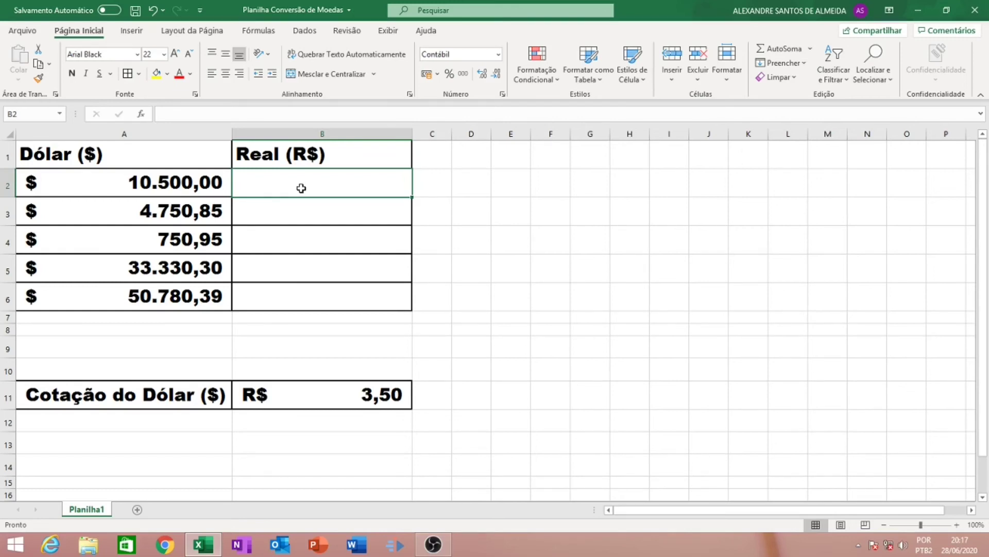
{"action": "type", "text": "="}
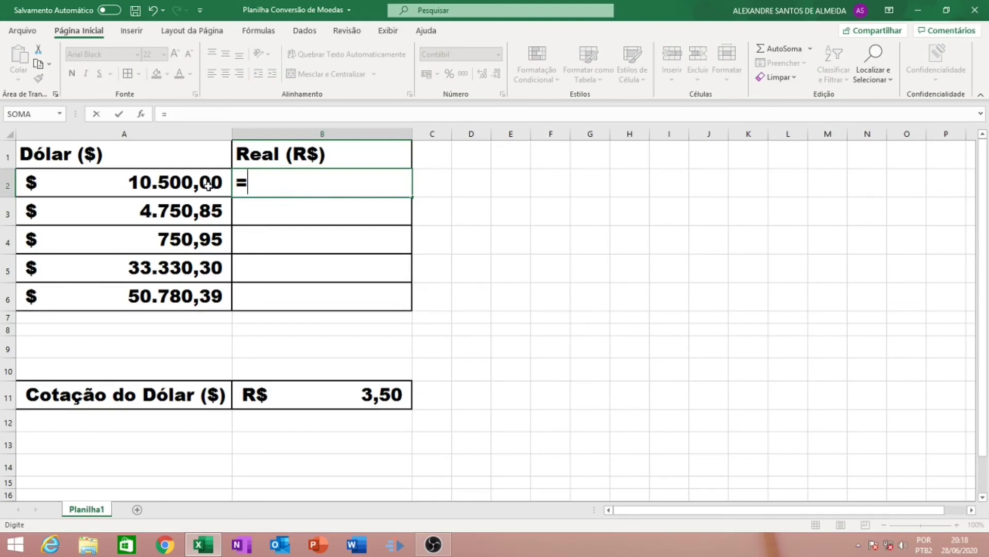
{"action": "left_click", "coordinate": [152, 182]}
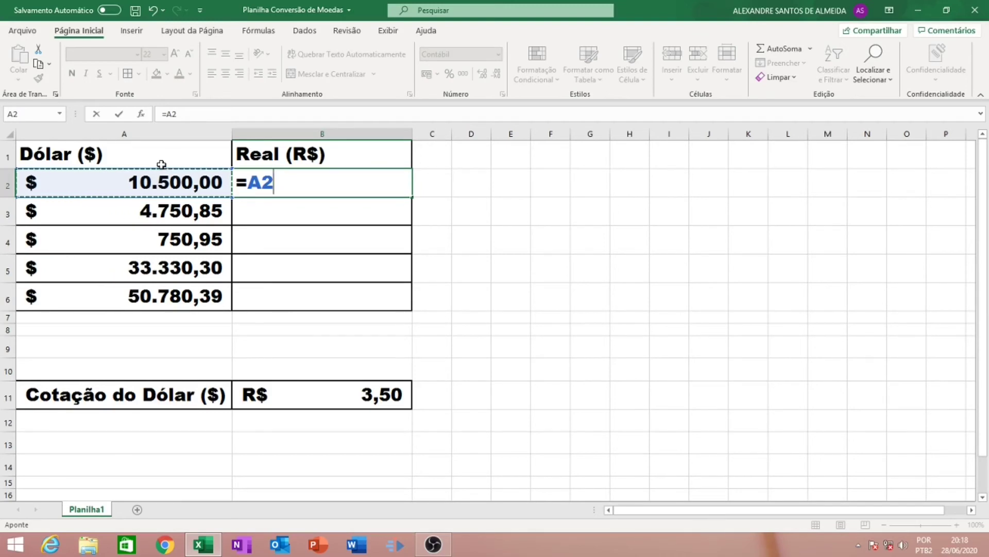
{"action": "type", "text": "*"}
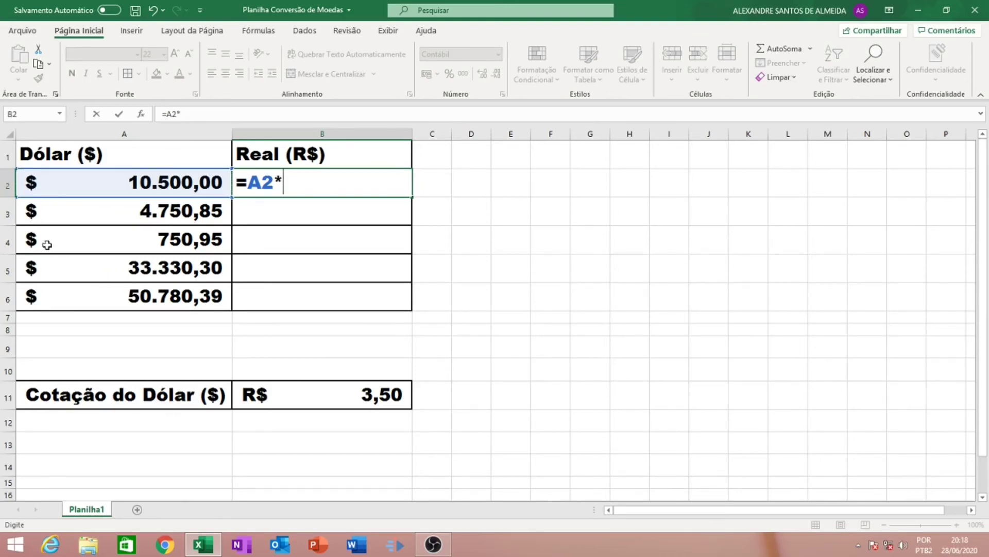
{"action": "left_click", "coordinate": [297, 399]}
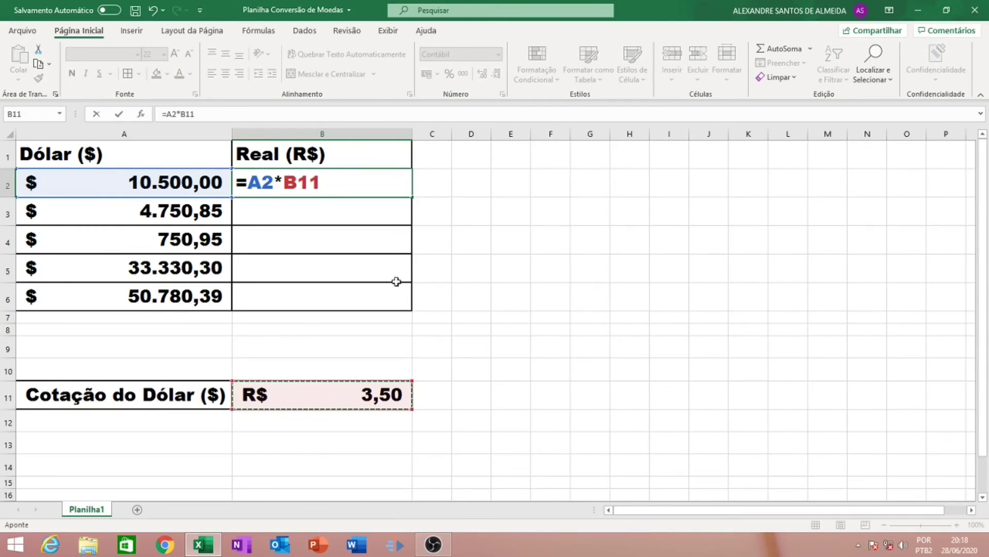
{"action": "key", "text": "Return"}
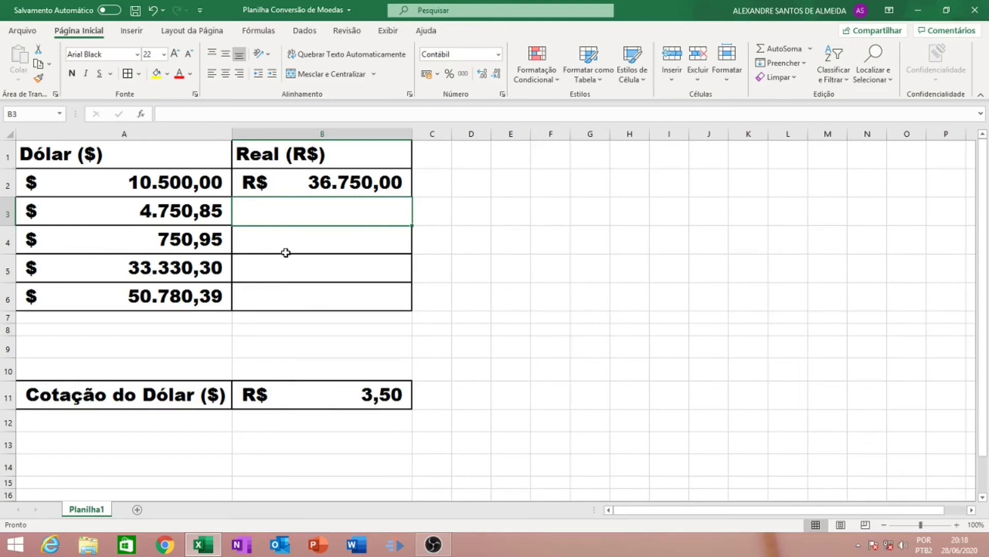
Examine the formula in B2 and the cells B12 through B16 below the dollar rate.
{"action": "left_click", "coordinate": [343, 185]}
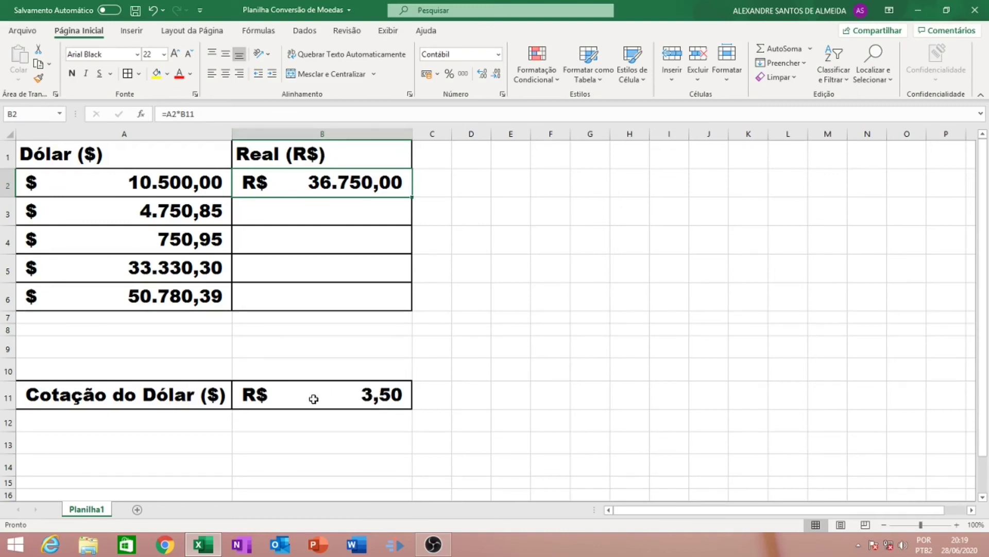
{"action": "left_click", "coordinate": [331, 423]}
{"action": "left_click", "coordinate": [333, 443]}
{"action": "left_click", "coordinate": [336, 465]}
{"action": "left_click_drag", "start_coordinate": [334, 492], "coordinate": [335, 482]}
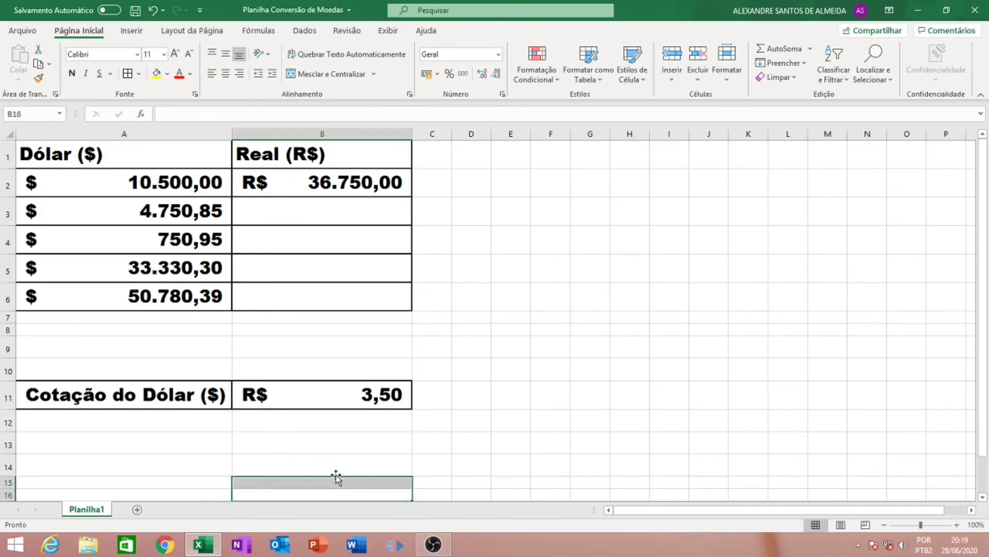
{"action": "left_click", "coordinate": [339, 436]}
{"action": "left_click", "coordinate": [338, 426]}
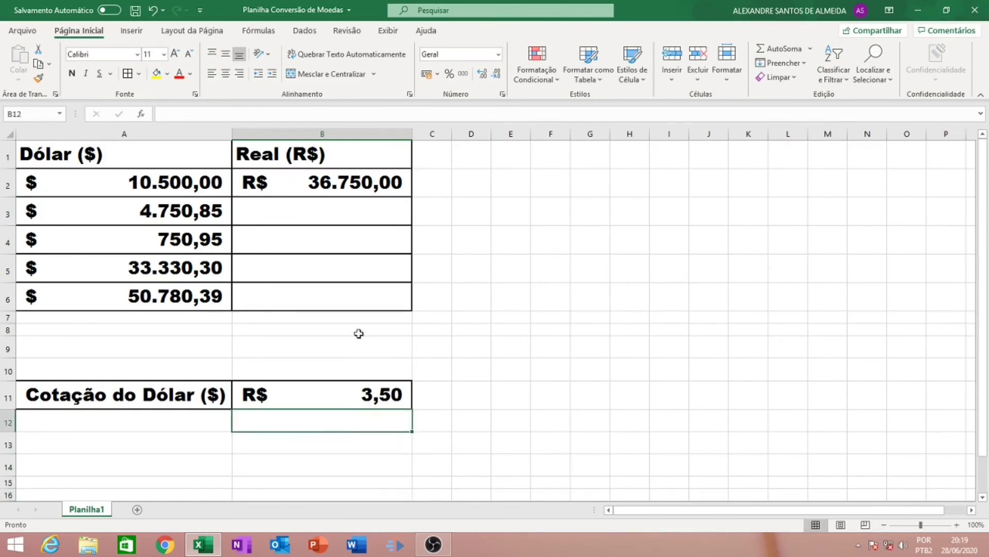
Fill the relative-reference formula from B2 down through B6.
{"action": "left_click", "coordinate": [365, 181]}
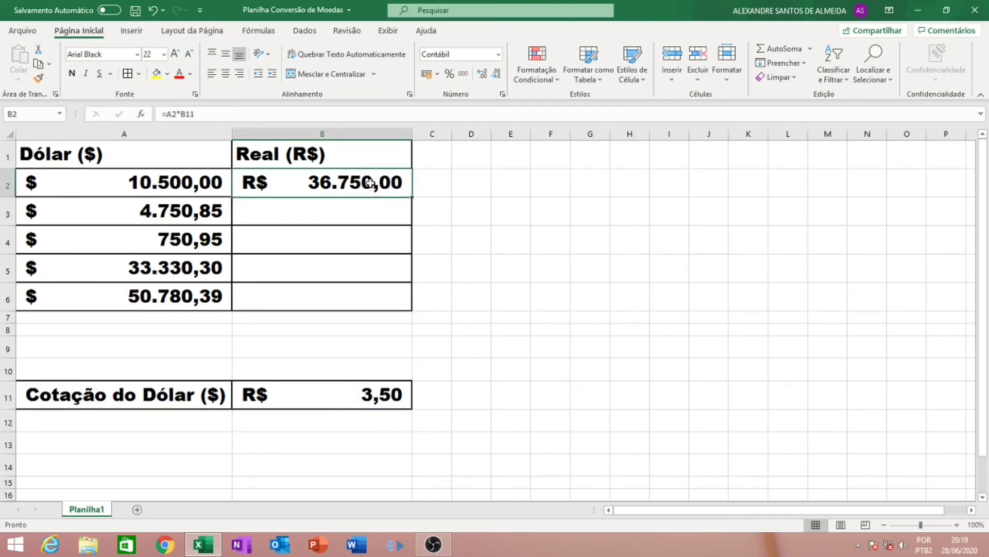
{"action": "left_click_drag", "start_coordinate": [412, 196], "coordinate": [406, 304]}
{"action": "left_click", "coordinate": [521, 263]}
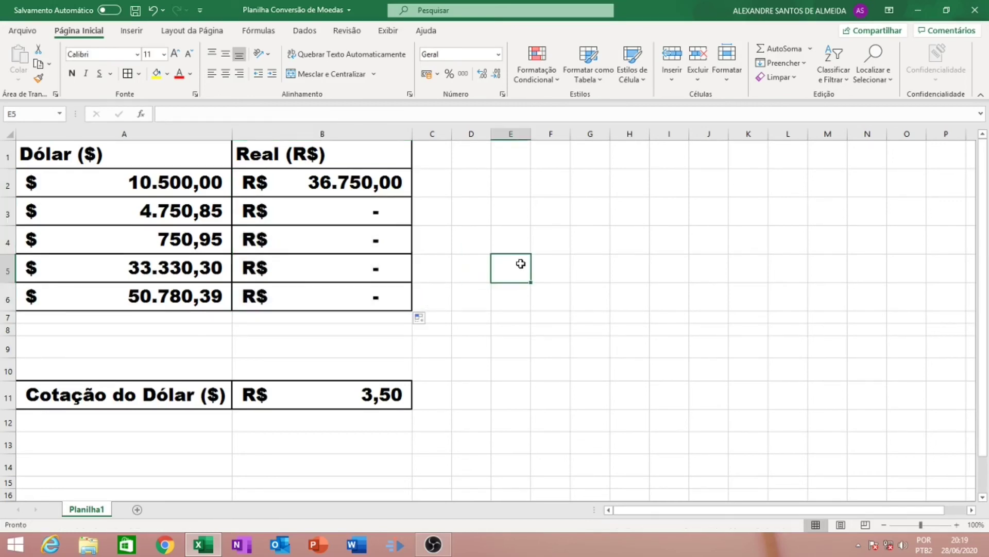
Examine the copied formulas in B2 through B6 to see which rate cell each one references.
{"action": "double_click", "coordinate": [344, 184]}
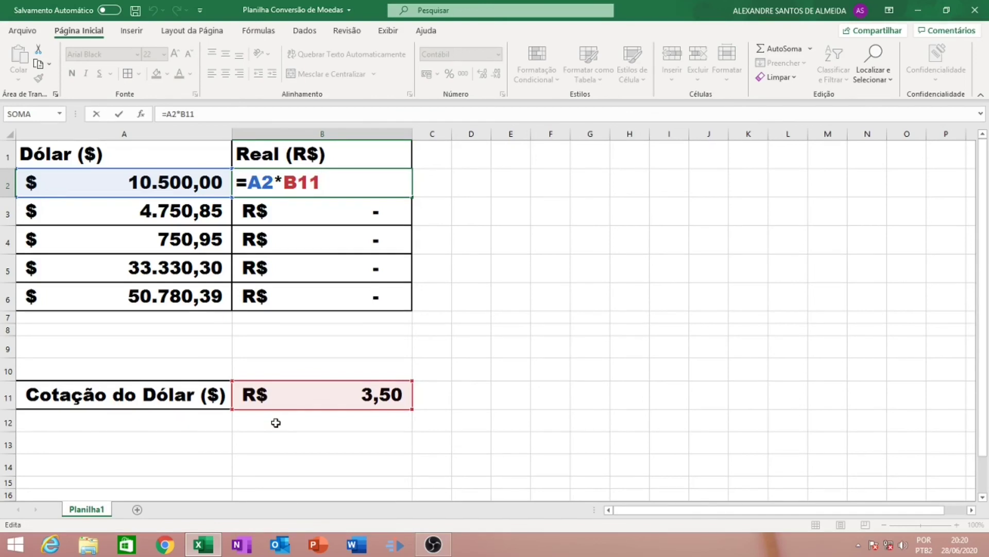
{"action": "double_click", "coordinate": [337, 219]}
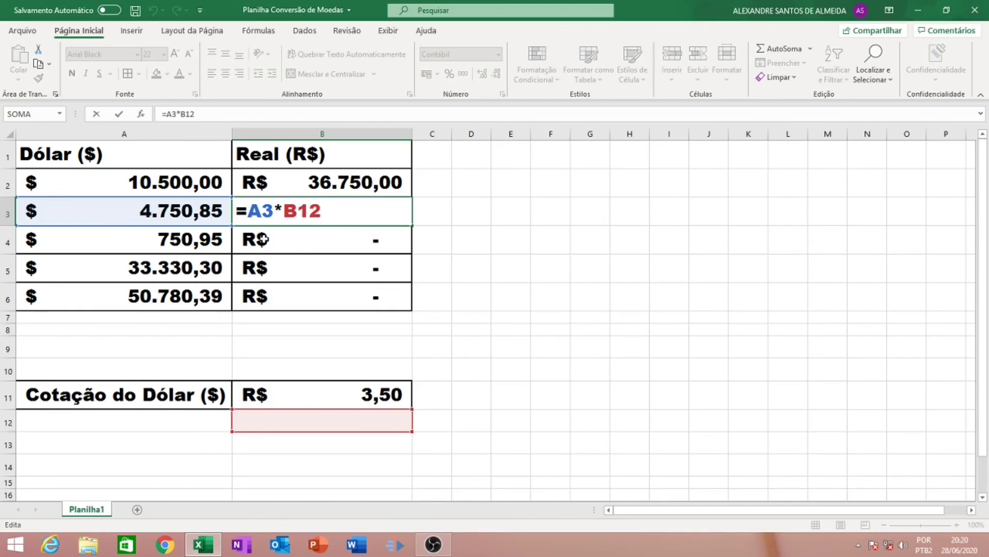
{"action": "key", "text": "Return"}
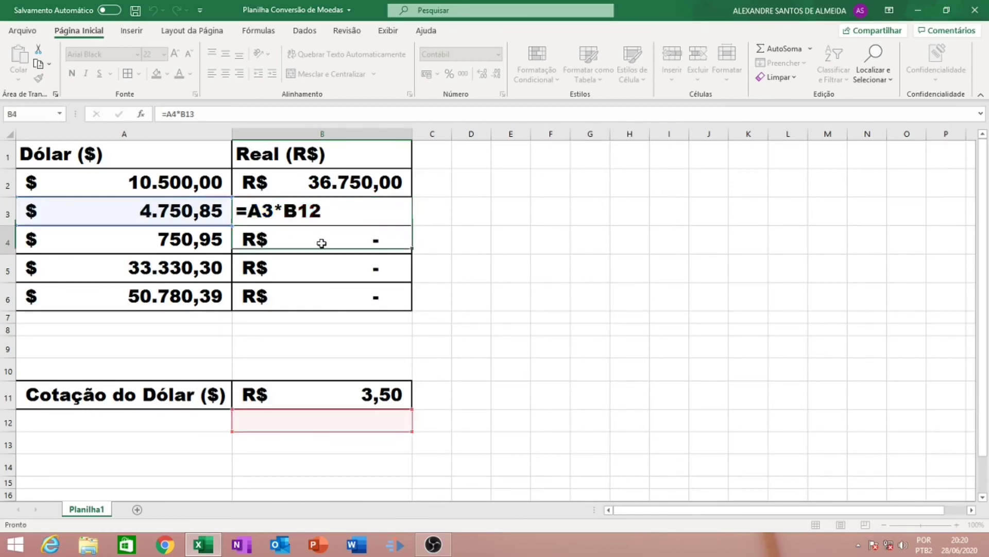
{"action": "double_click", "coordinate": [321, 244]}
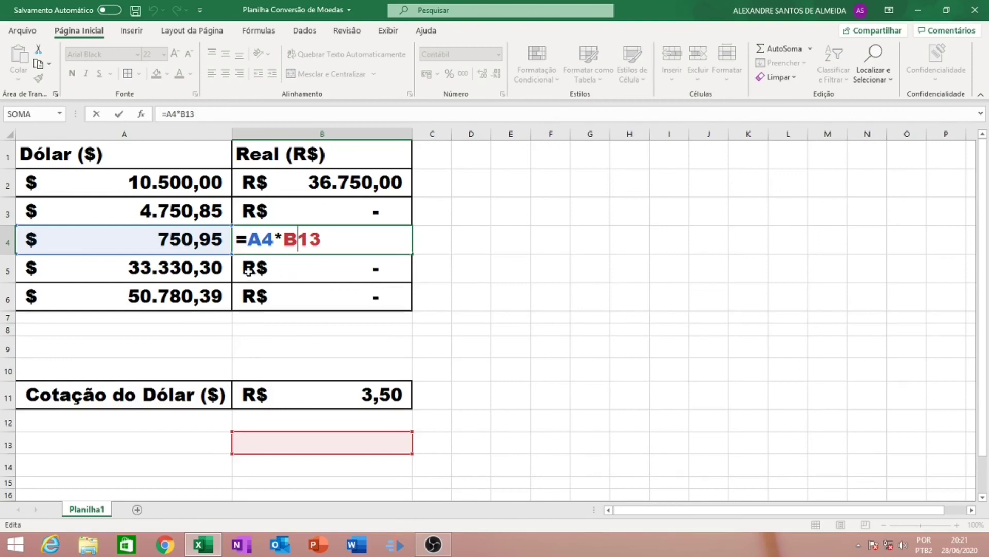
{"action": "double_click", "coordinate": [318, 268]}
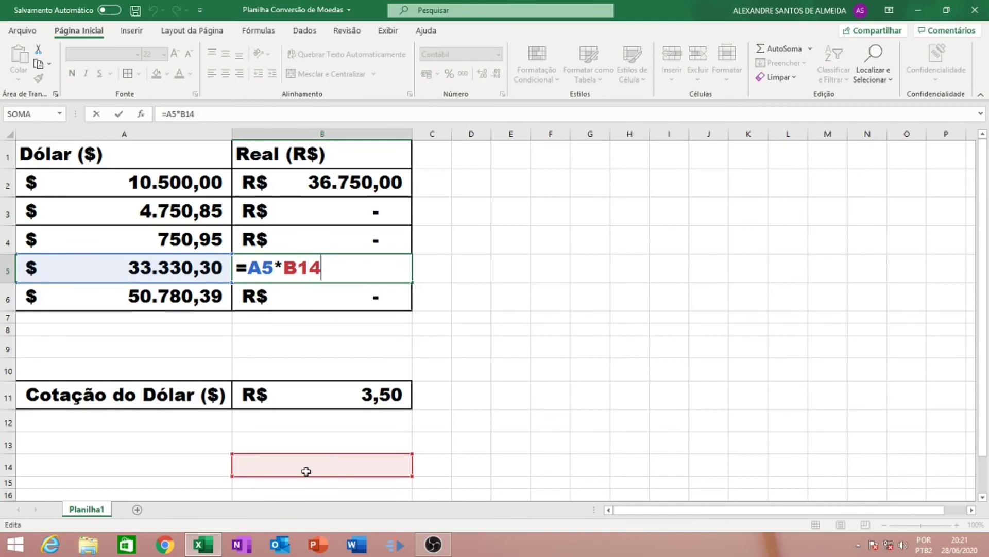
{"action": "key", "text": "Return"}
{"action": "double_click", "coordinate": [301, 299]}
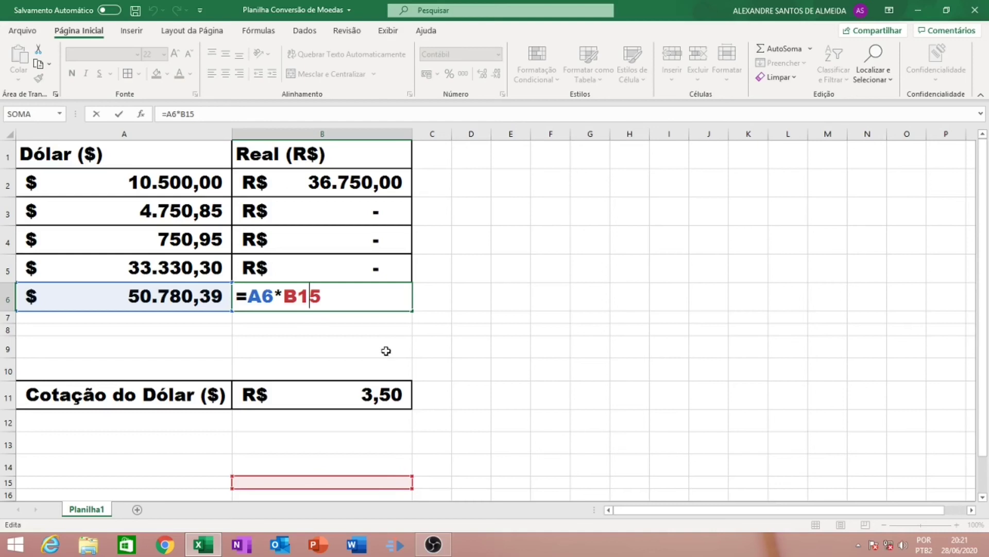
{"action": "left_click", "coordinate": [454, 267]}
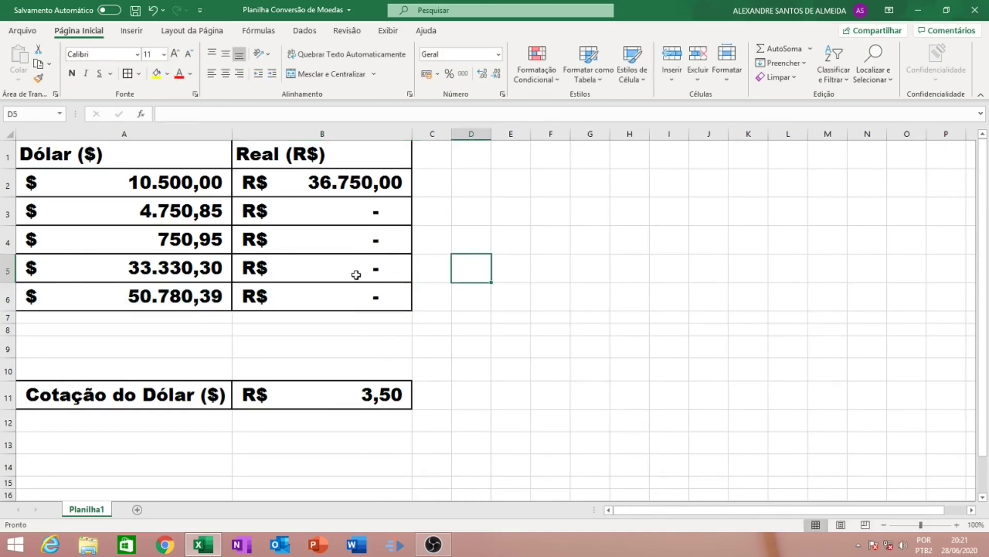
Make the rate reference in B2 absolute so that the formula reads =A2*$B$11.
{"action": "double_click", "coordinate": [351, 183]}
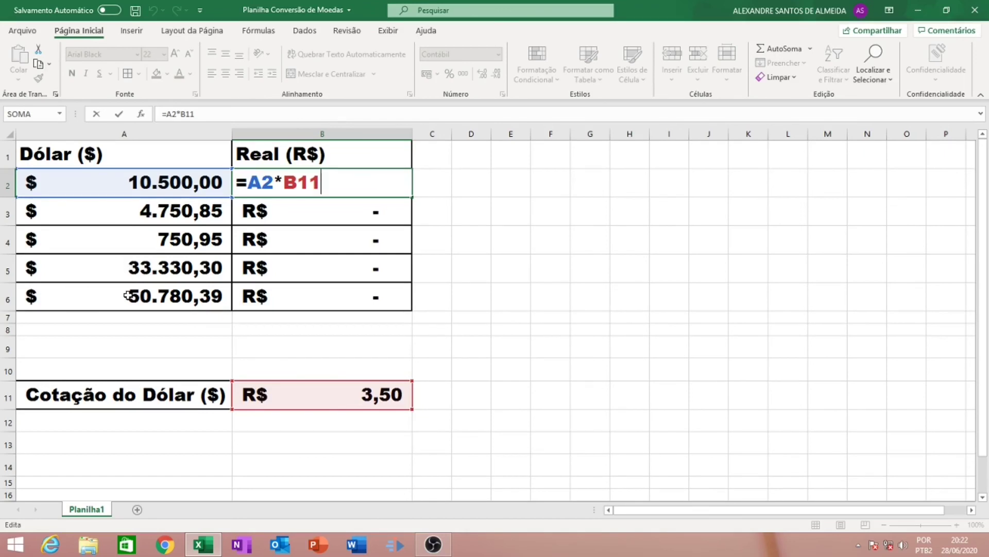
{"action": "left_click", "coordinate": [284, 181]}
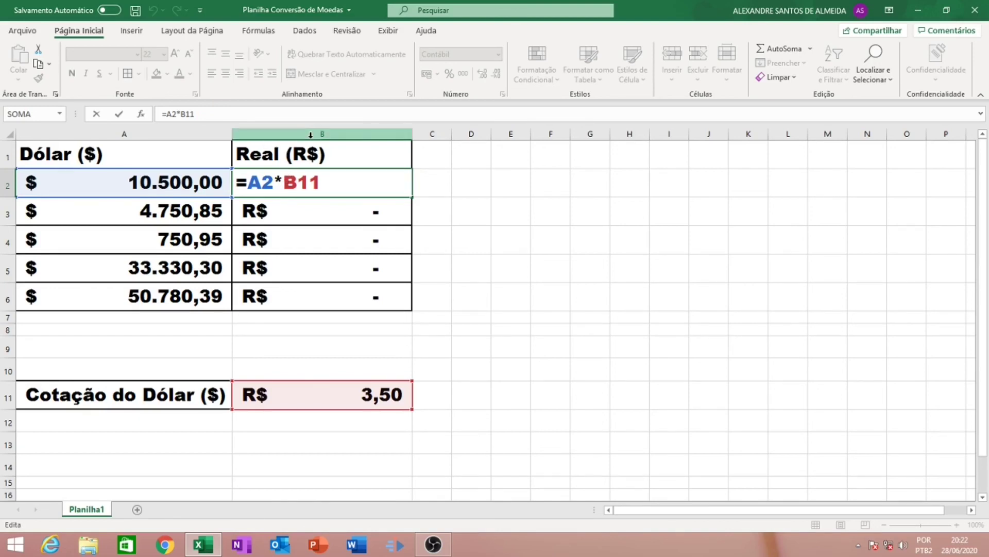
{"action": "type", "text": "$"}
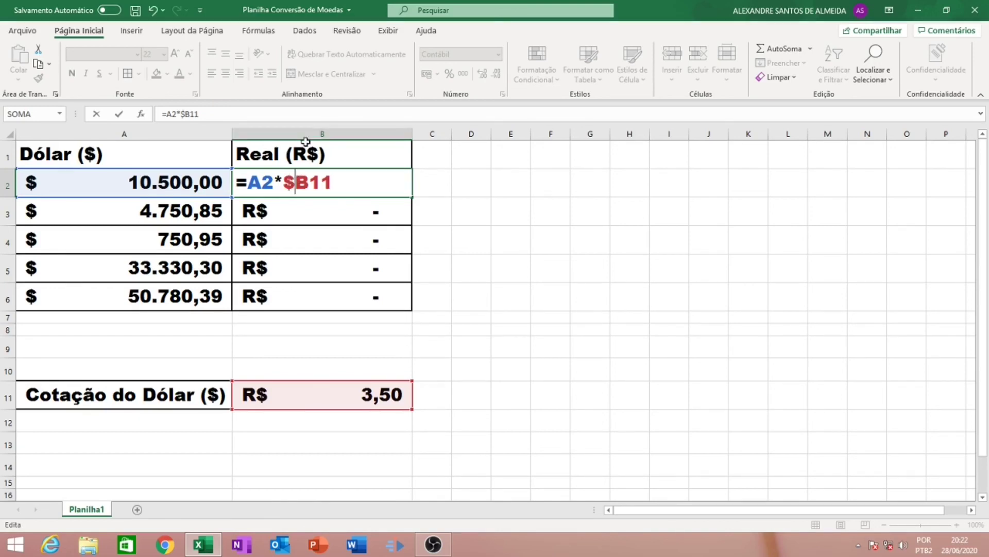
{"action": "left_click", "coordinate": [314, 177]}
{"action": "type", "text": "$"}
{"action": "key", "text": "Return"}
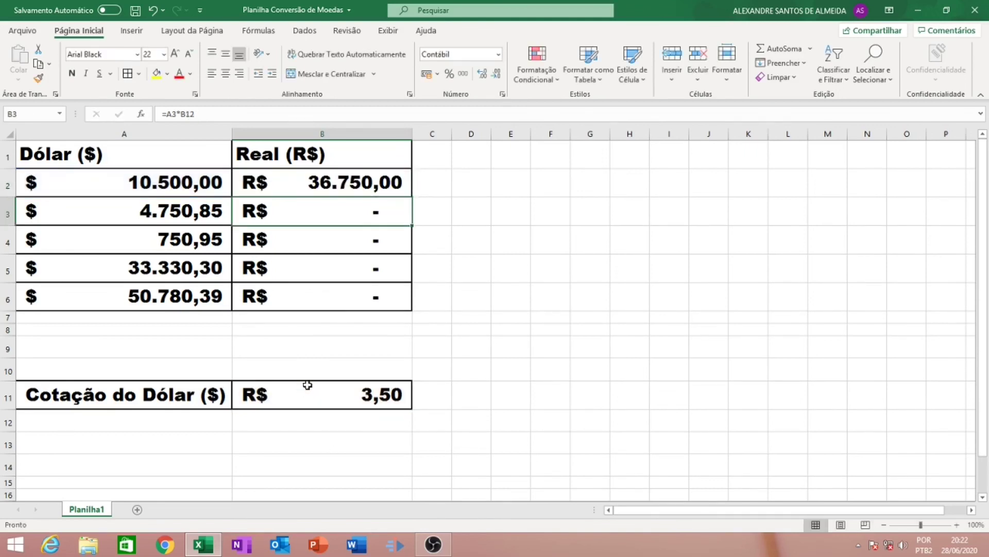
Fill the absolute-reference formula from B2 down through B6 and check the references in the copied formulas.
{"action": "left_click", "coordinate": [375, 181]}
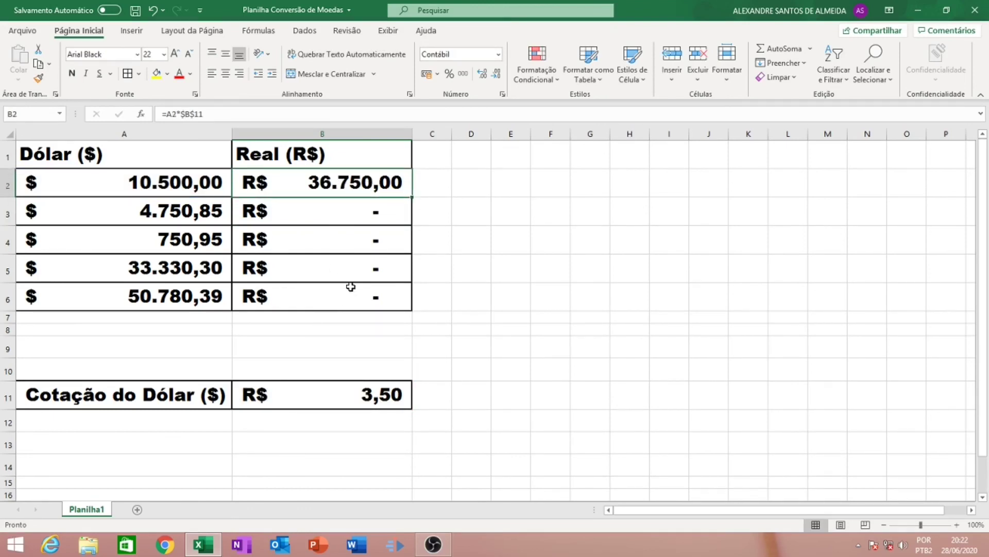
{"action": "left_click_drag", "start_coordinate": [413, 196], "coordinate": [386, 298]}
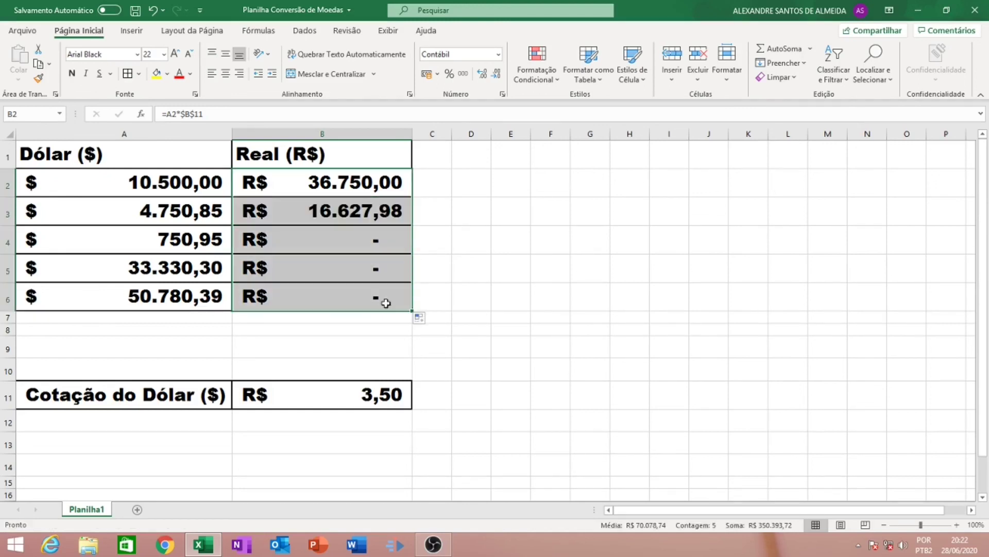
{"action": "left_click", "coordinate": [538, 244]}
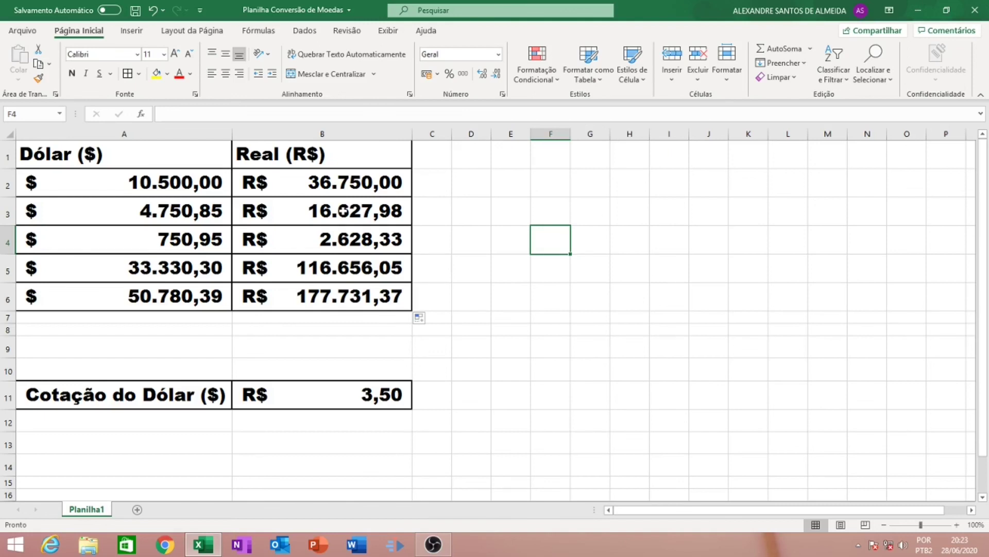
{"action": "double_click", "coordinate": [342, 211]}
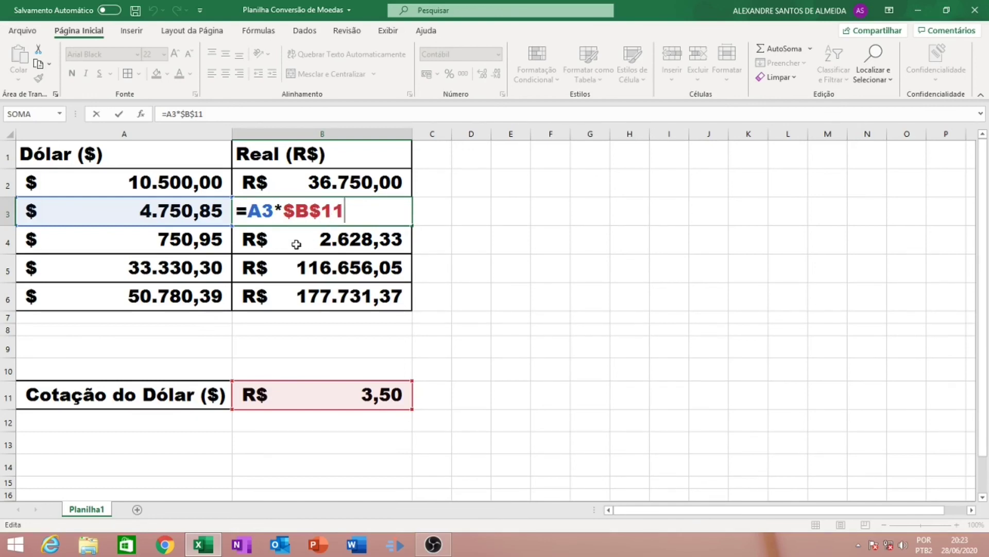
{"action": "double_click", "coordinate": [260, 244]}
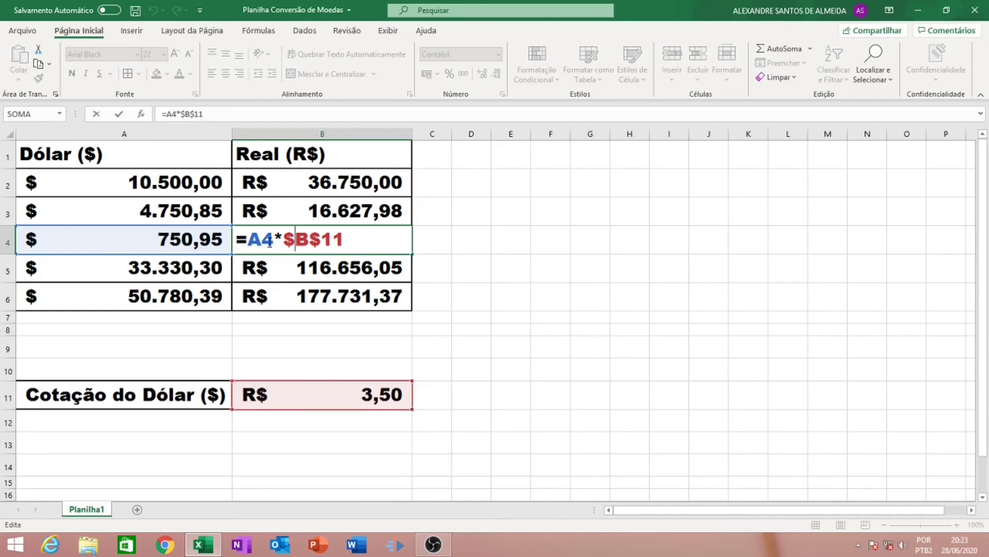
{"action": "double_click", "coordinate": [316, 269]}
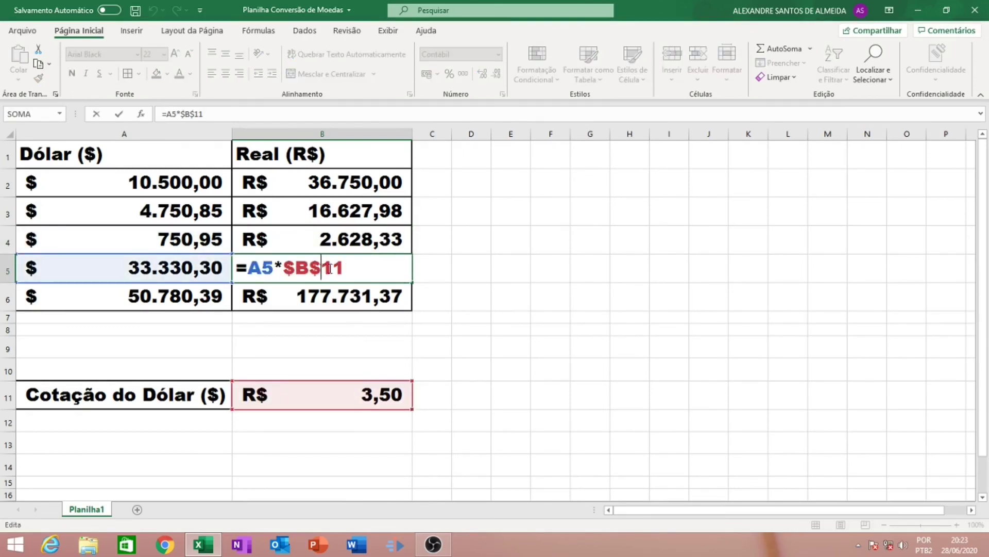
{"action": "double_click", "coordinate": [310, 297]}
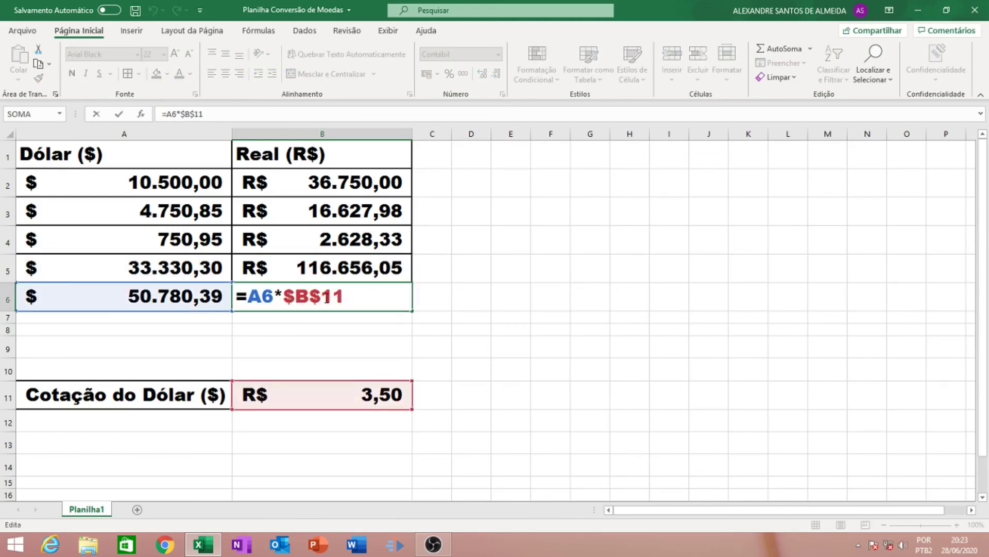
{"action": "left_click", "coordinate": [531, 288]}
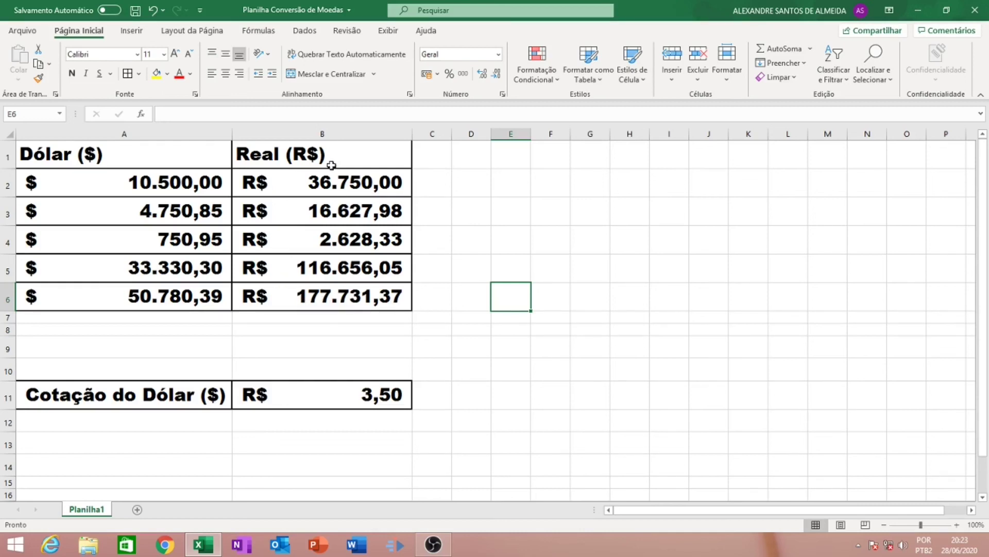
Set the dollar rate in B11 to 3,80.
{"action": "left_click", "coordinate": [381, 397]}
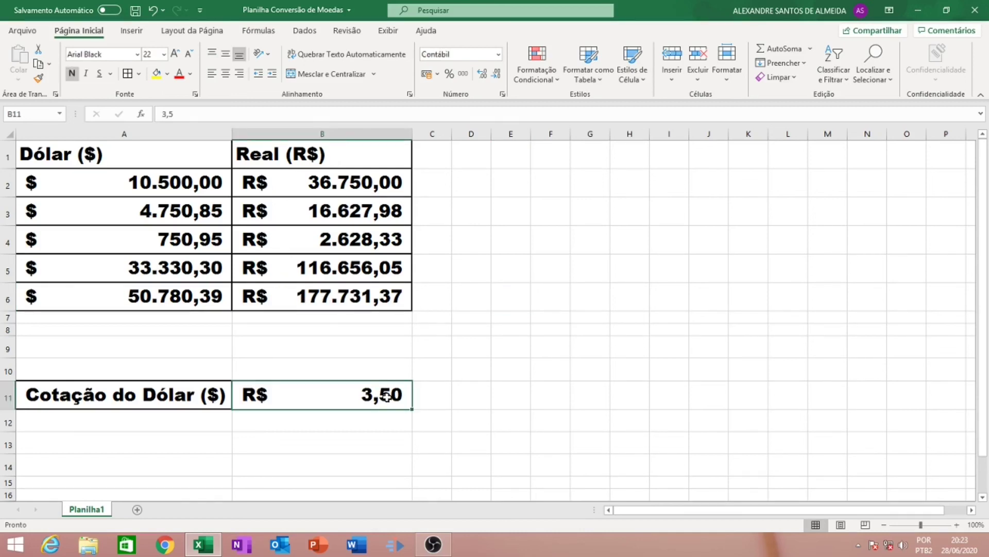
{"action": "double_click", "coordinate": [391, 394]}
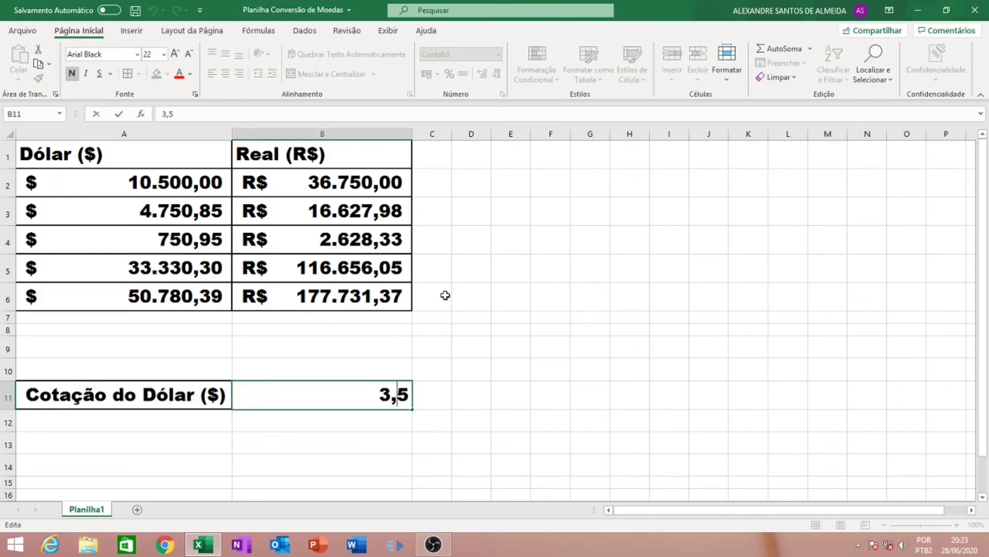
{"action": "key", "text": "BackSpace"}
{"action": "type", "text": "8"}
{"action": "key", "text": "Return"}
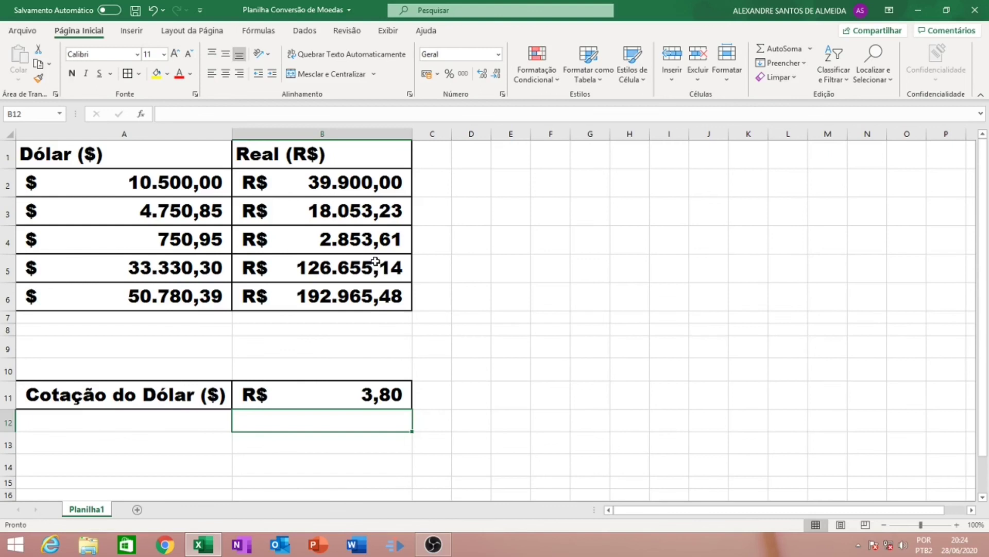
Set the dollar rate in B11 to 3,00.
{"action": "double_click", "coordinate": [388, 394]}
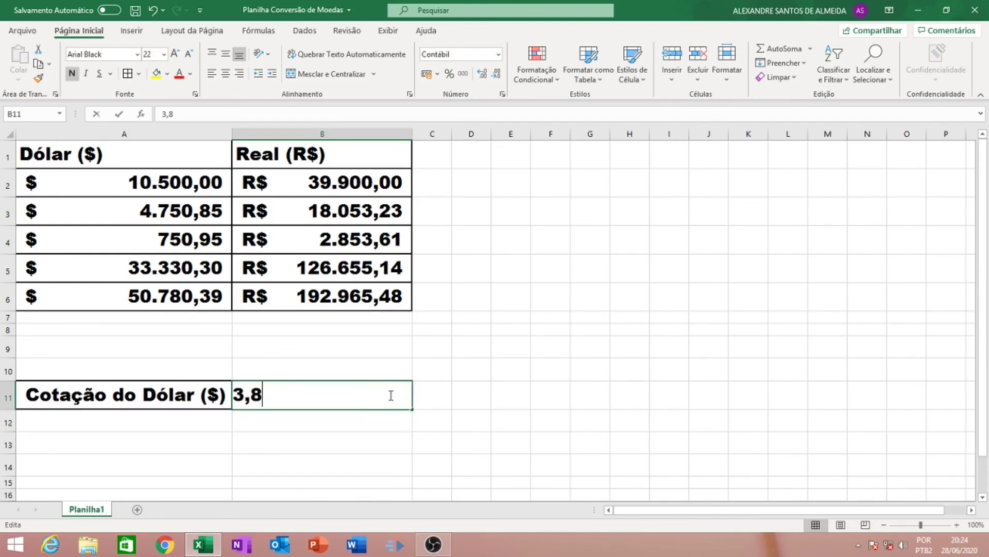
{"action": "key", "text": "BackSpace"}
{"action": "key", "text": "BackSpace"}
{"action": "key", "text": "BackSpace"}
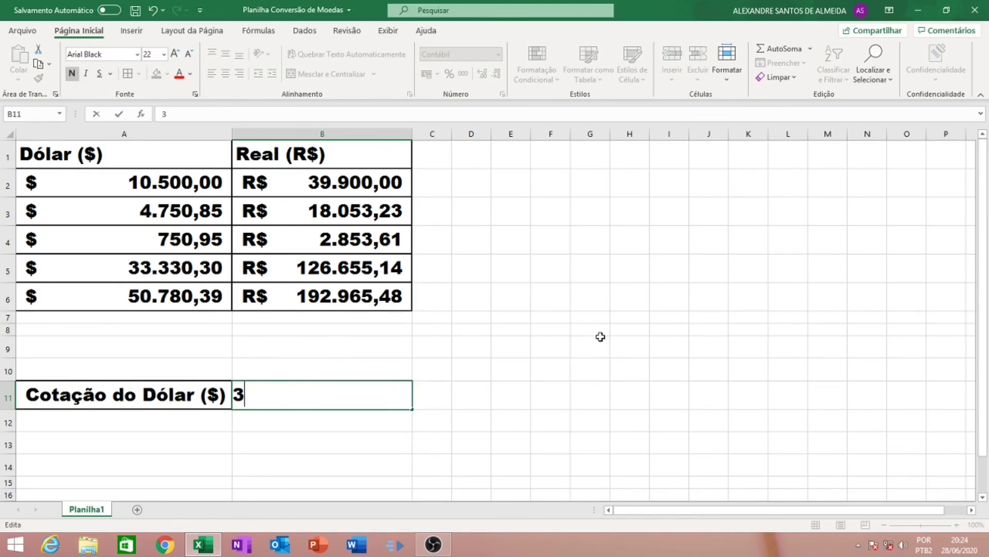
{"action": "type", "text": "3"}
{"action": "key", "text": "Return"}
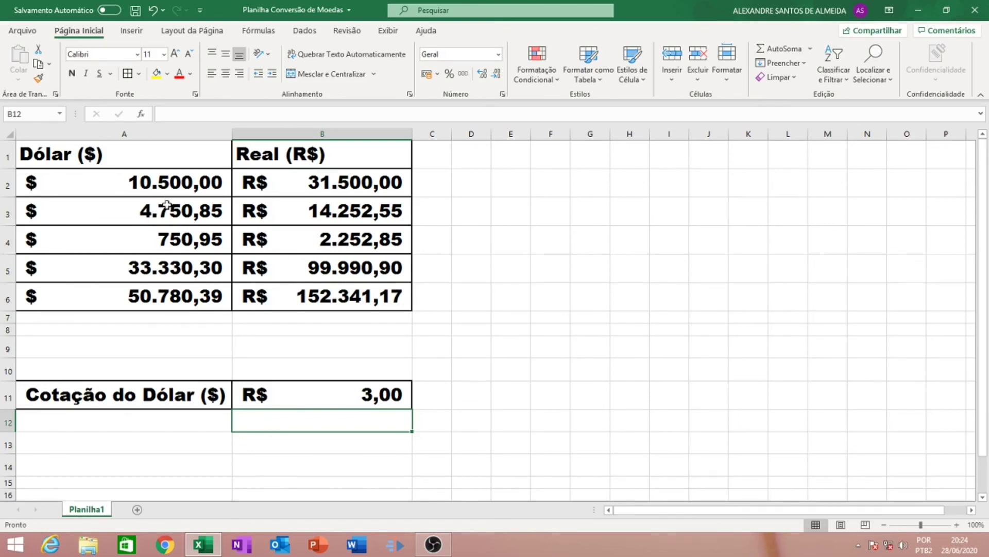
Replace the first two dollar amounts with 13800 in A2 and 5000 in A3.
{"action": "left_click", "coordinate": [161, 183]}
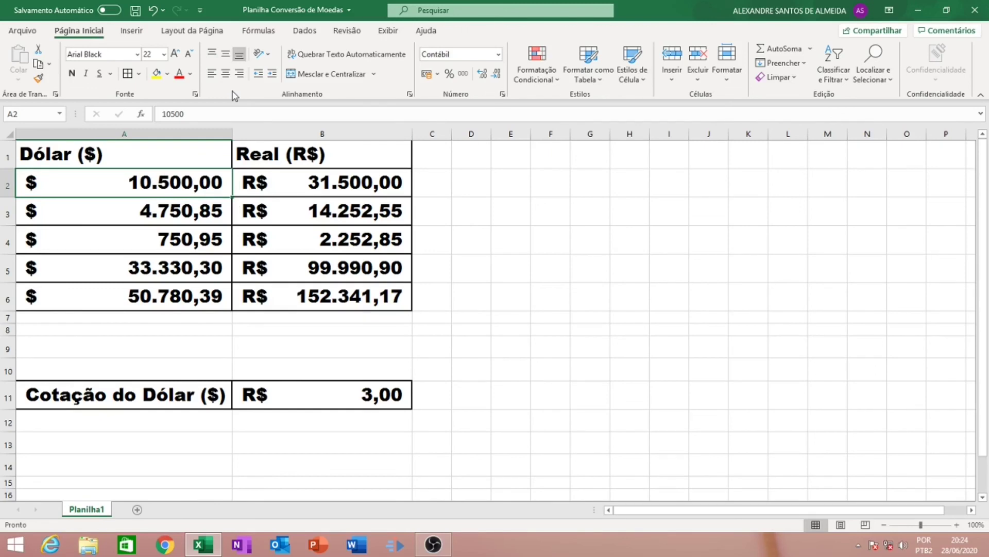
{"action": "type", "text": "13"}
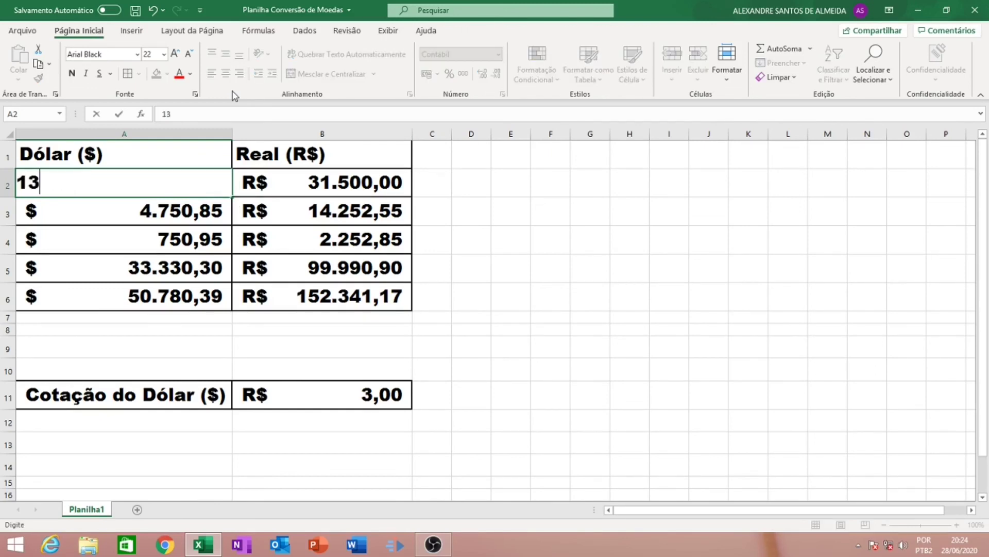
{"action": "type", "text": "800"}
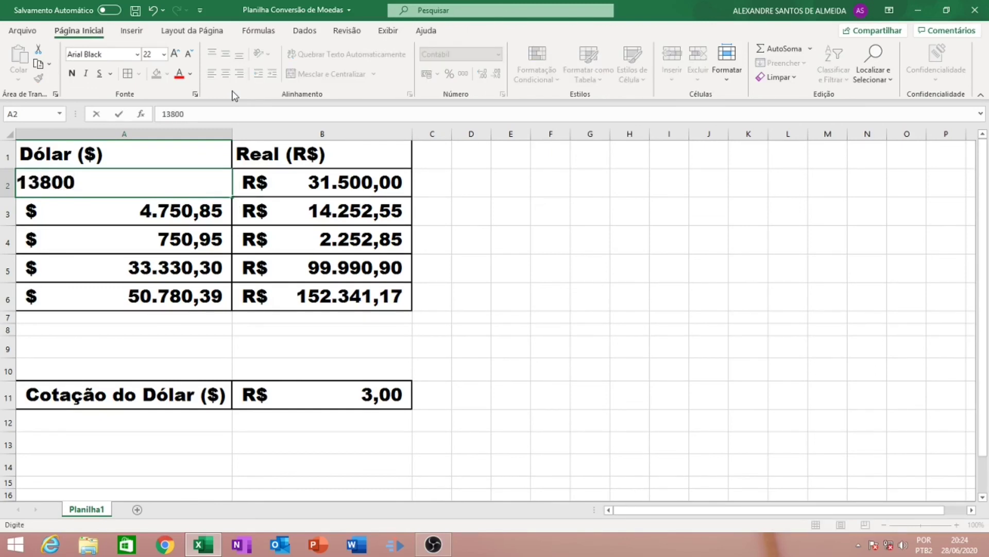
{"action": "key", "text": "Return"}
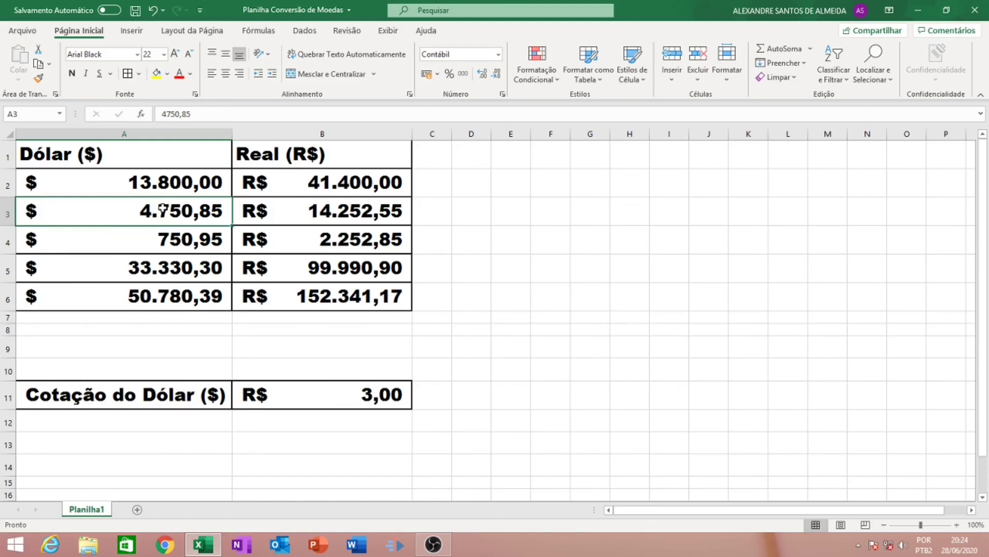
{"action": "type", "text": "5000"}
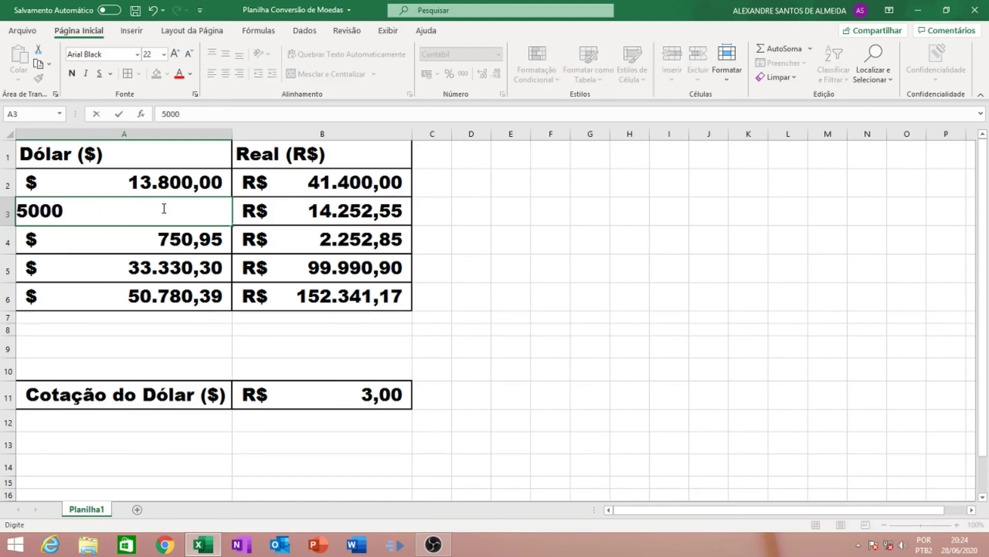
{"action": "key", "text": "Return"}
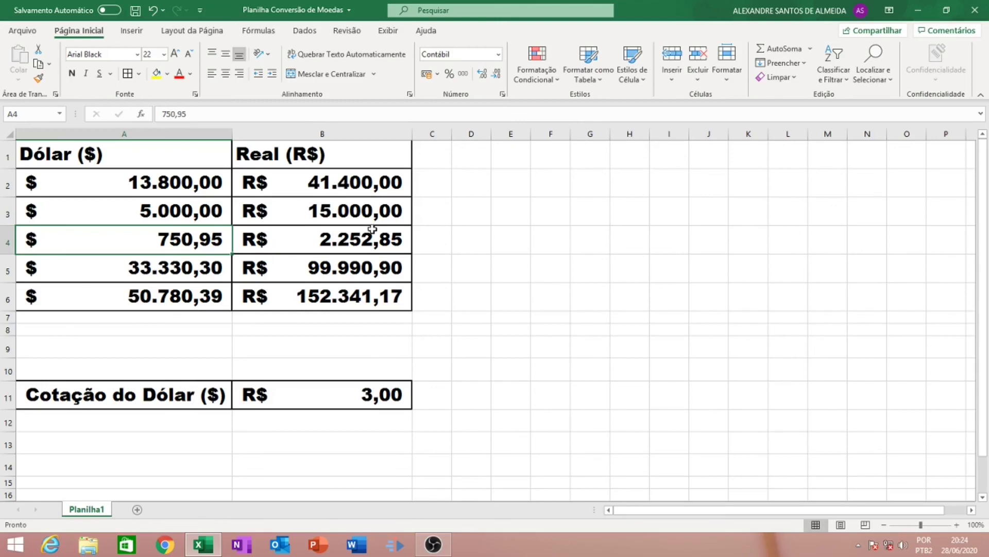